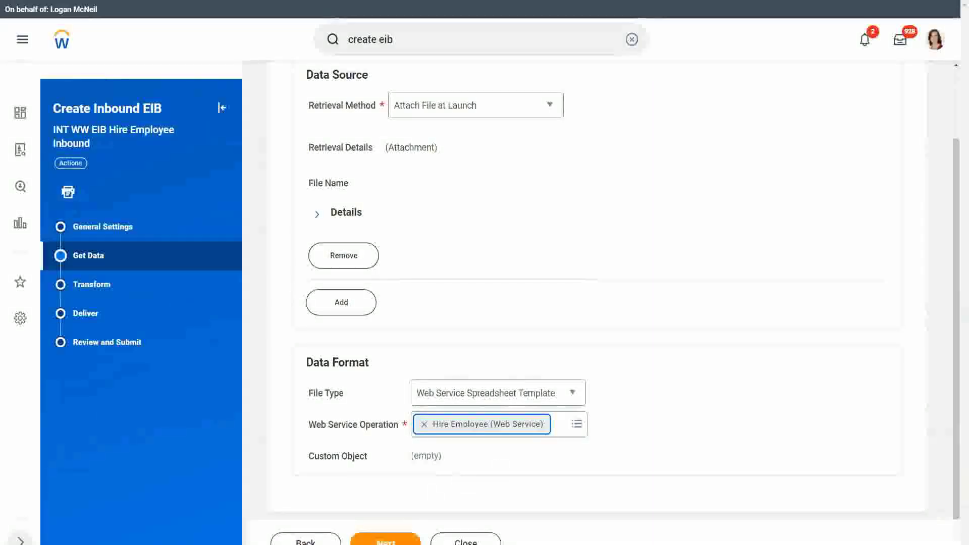
# Accept the Get Data settings and keep the Template Model transformation with Hire Employee, continuing to the Deliver stage
pyautogui.click(385, 540)
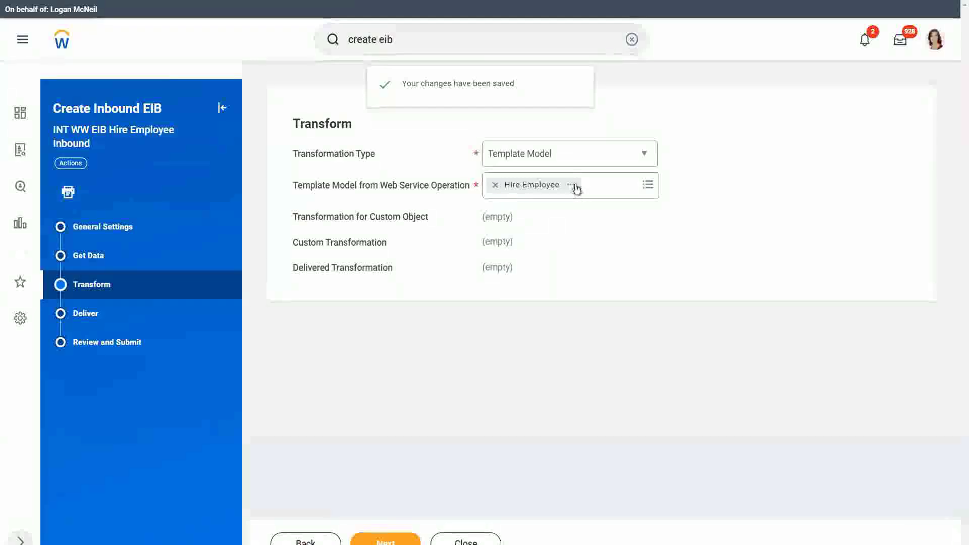
pyautogui.click(553, 156)
pyautogui.click(699, 154)
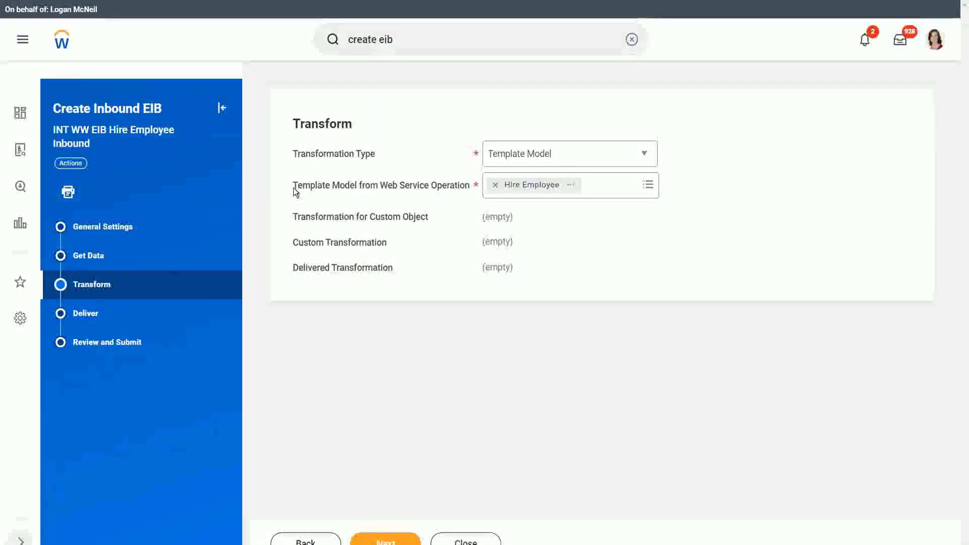
pyautogui.moveTo(293, 189); pyautogui.dragTo(472, 197)
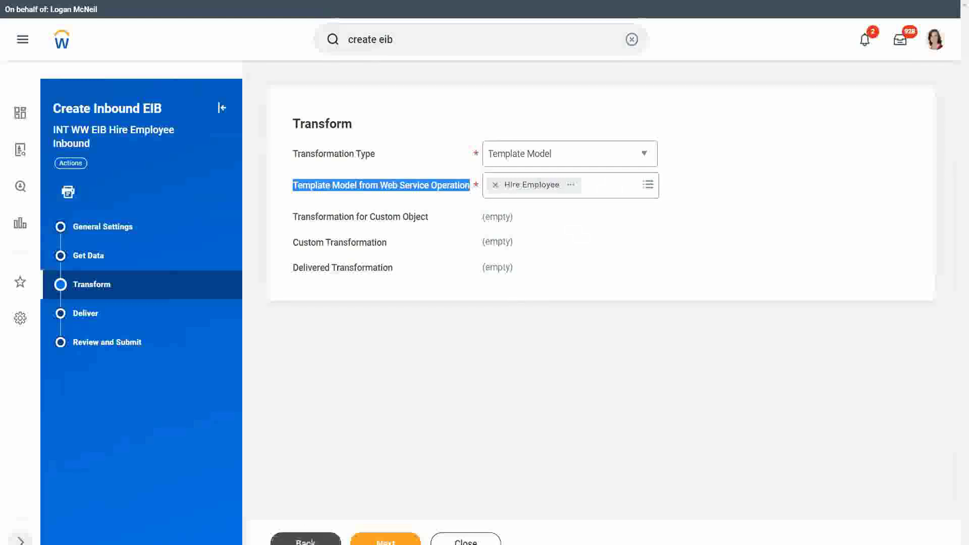
pyautogui.click(402, 541)
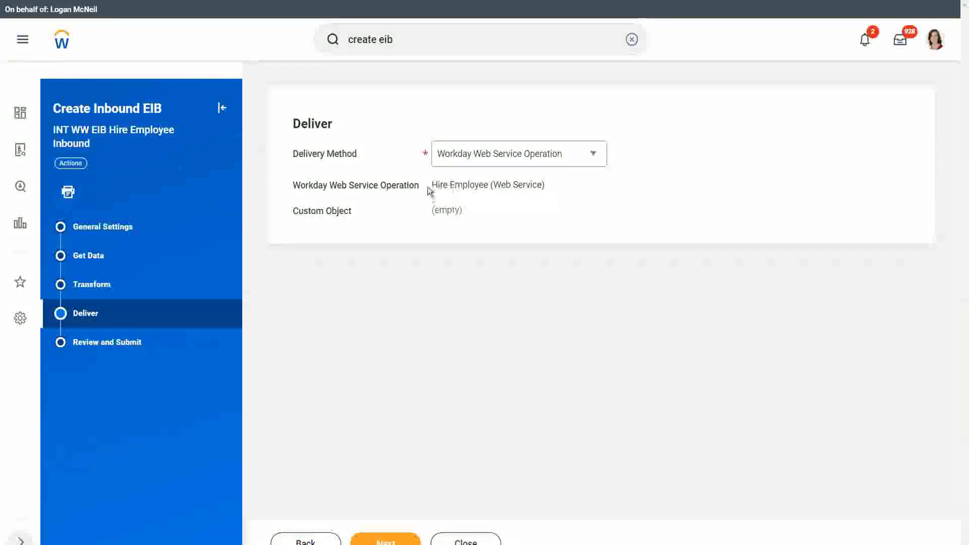
# Choose Workday Web Service Operation as the delivery method and continue to Review and Submit
pyautogui.moveTo(430, 188); pyautogui.dragTo(549, 185)
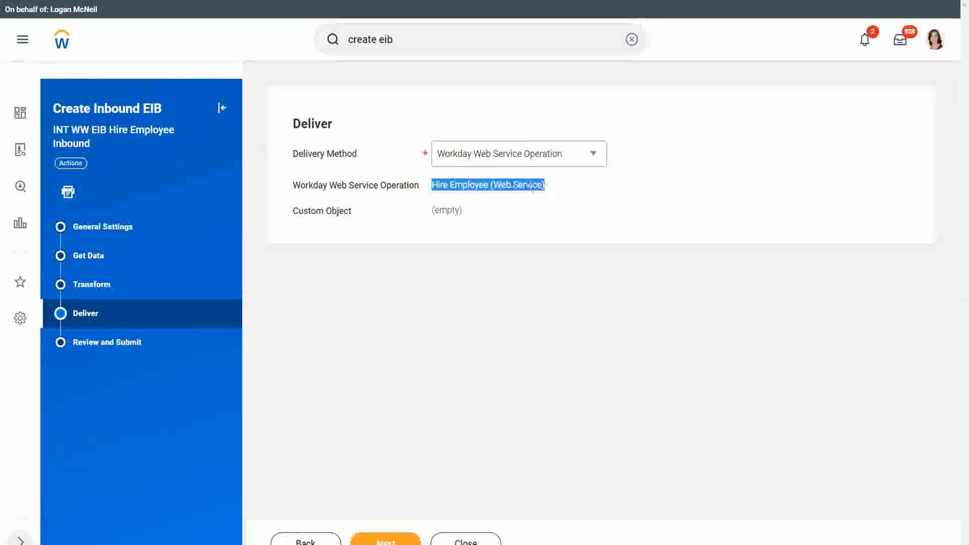
pyautogui.click(483, 160)
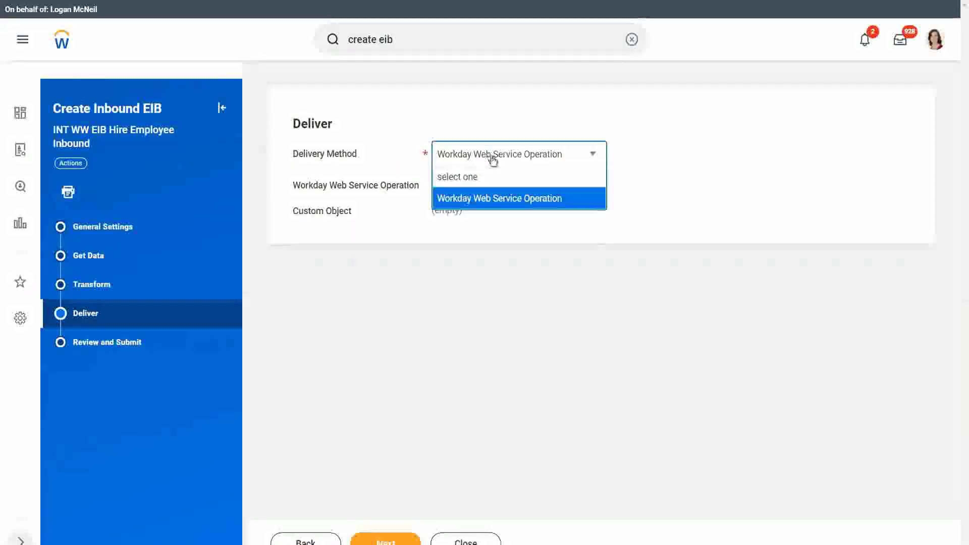
pyautogui.click(489, 200)
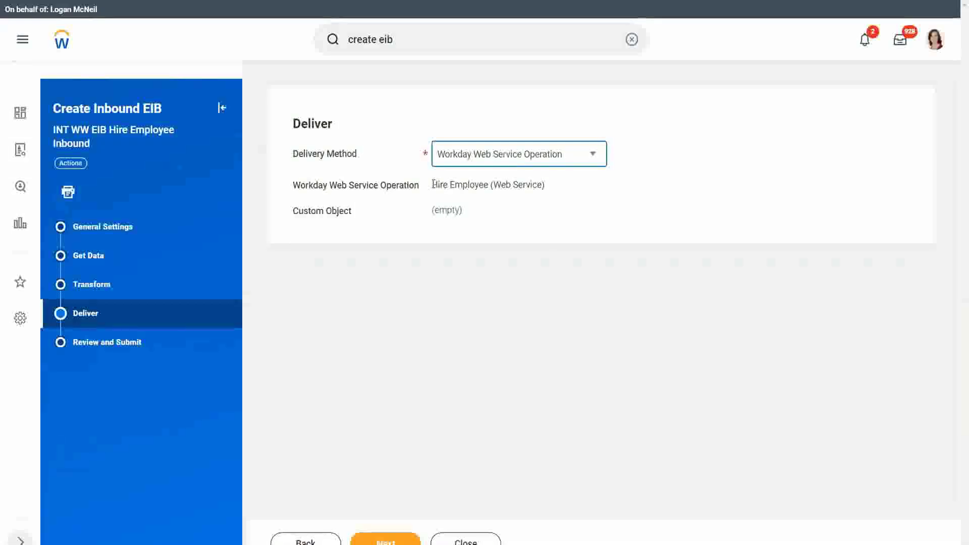
pyautogui.moveTo(433, 185); pyautogui.dragTo(547, 183)
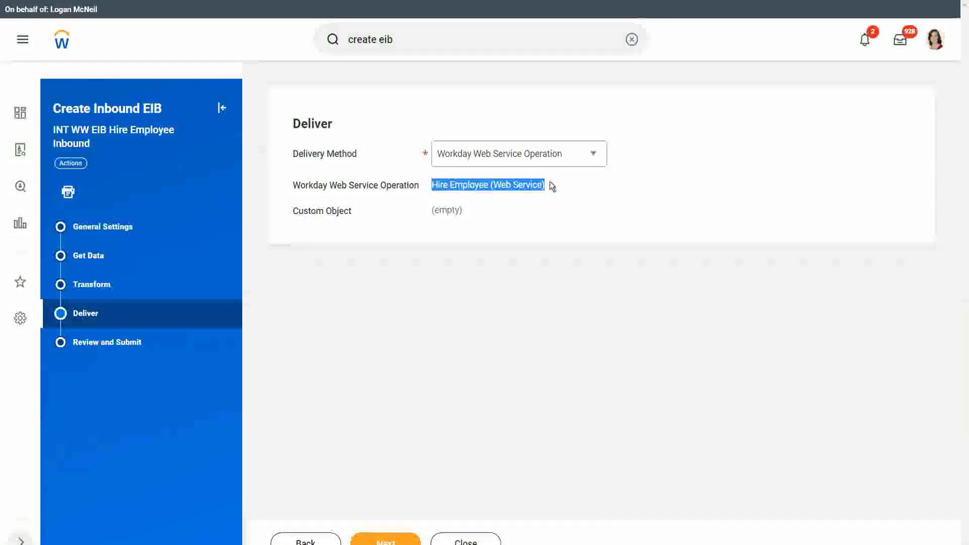
pyautogui.click(552, 187)
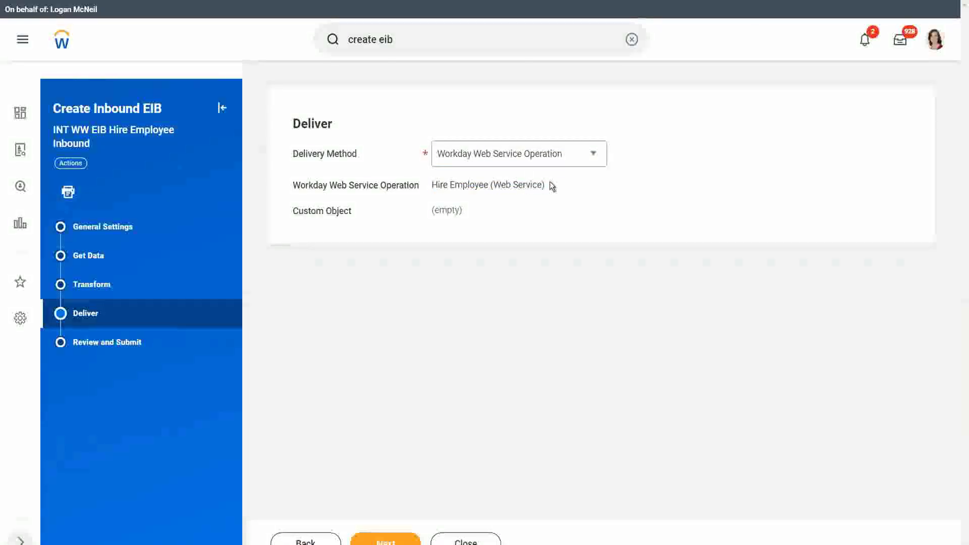
pyautogui.click(385, 541)
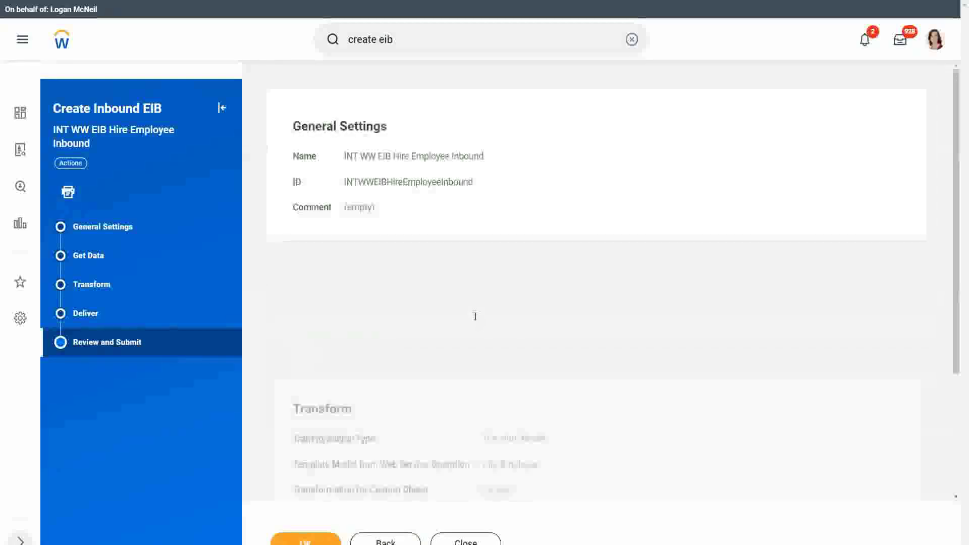
# Review the inbound EIB's data source, data format, transform and delivery settings, and submit the integration
pyautogui.scroll(-10, 437, 386)
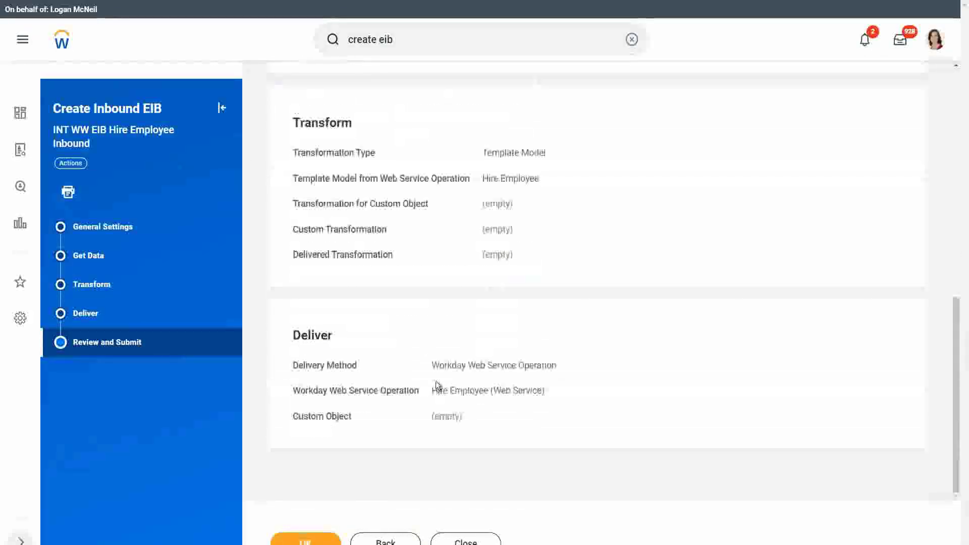
pyautogui.scroll(5, 436, 386)
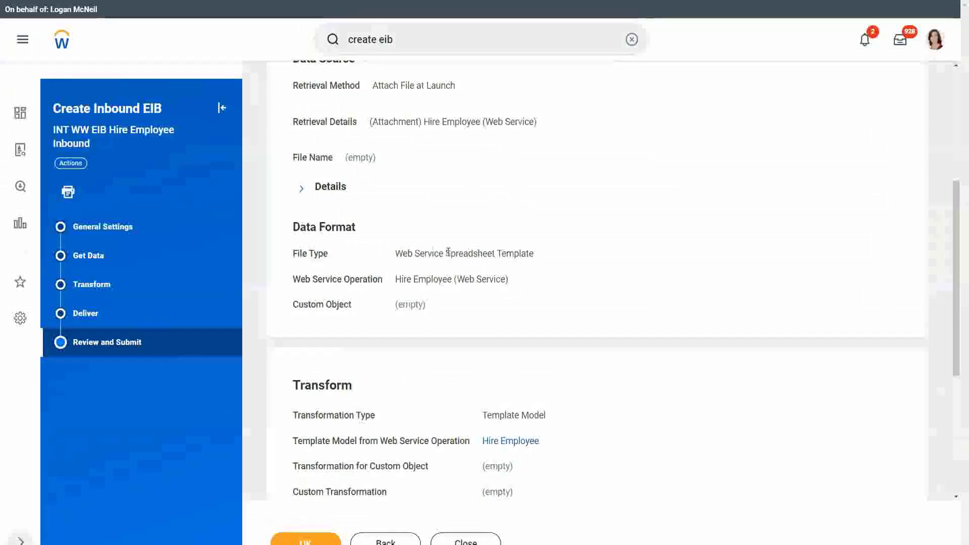
pyautogui.moveTo(445, 253); pyautogui.dragTo(535, 255)
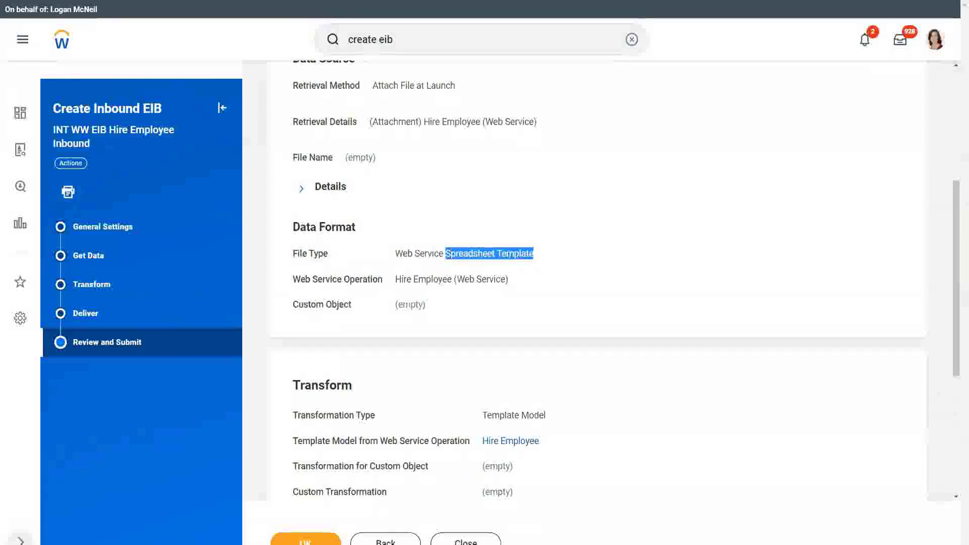
pyautogui.click(362, 481)
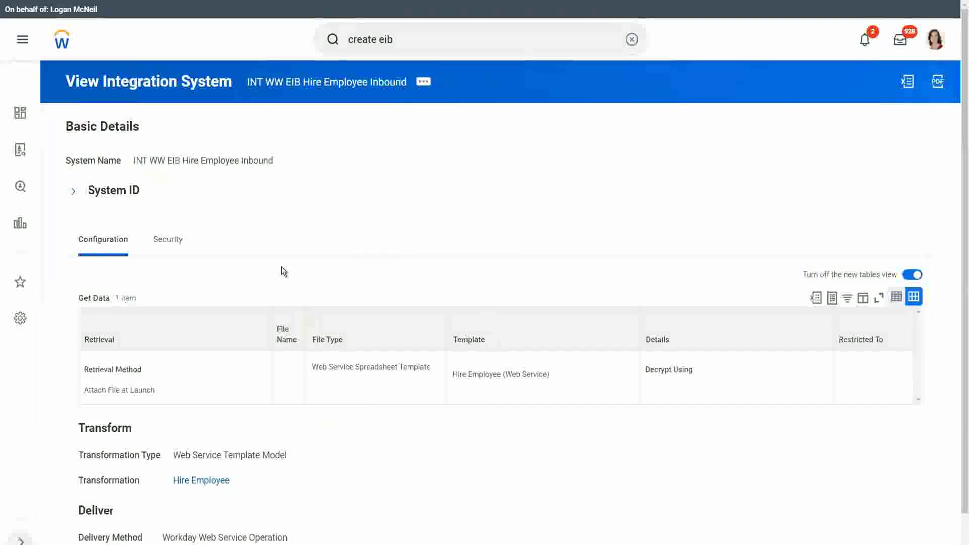
# Examine the saved integration system's file type, transformation type and delivery method
pyautogui.scroll(-1, 121, 457)
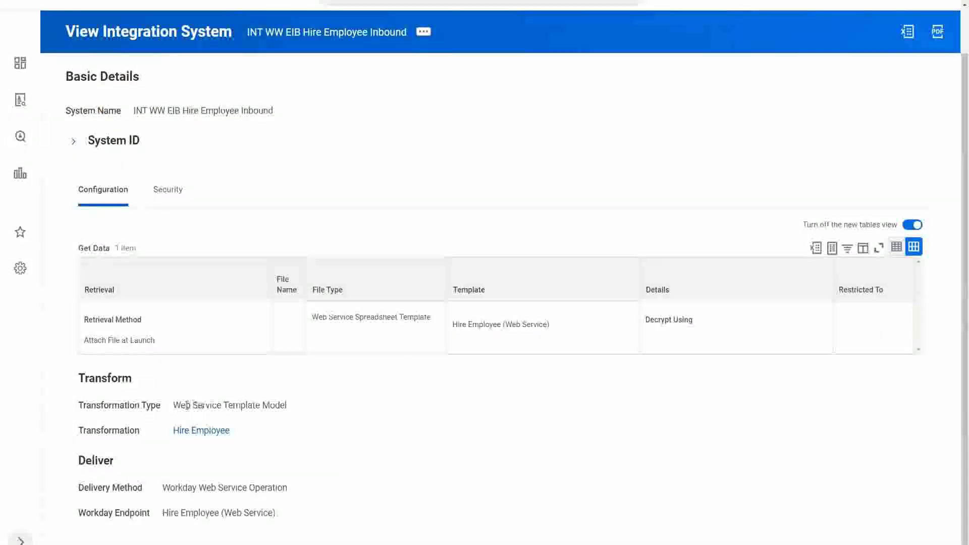
pyautogui.moveTo(172, 405); pyautogui.dragTo(180, 405)
pyautogui.moveTo(329, 404); pyautogui.dragTo(329, 405)
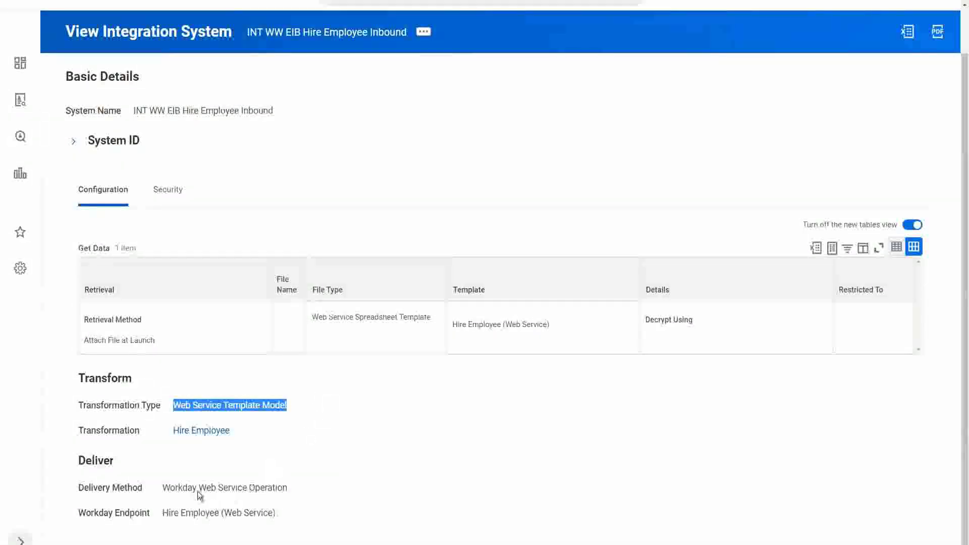
pyautogui.click(174, 500)
pyautogui.moveTo(166, 491); pyautogui.dragTo(380, 487)
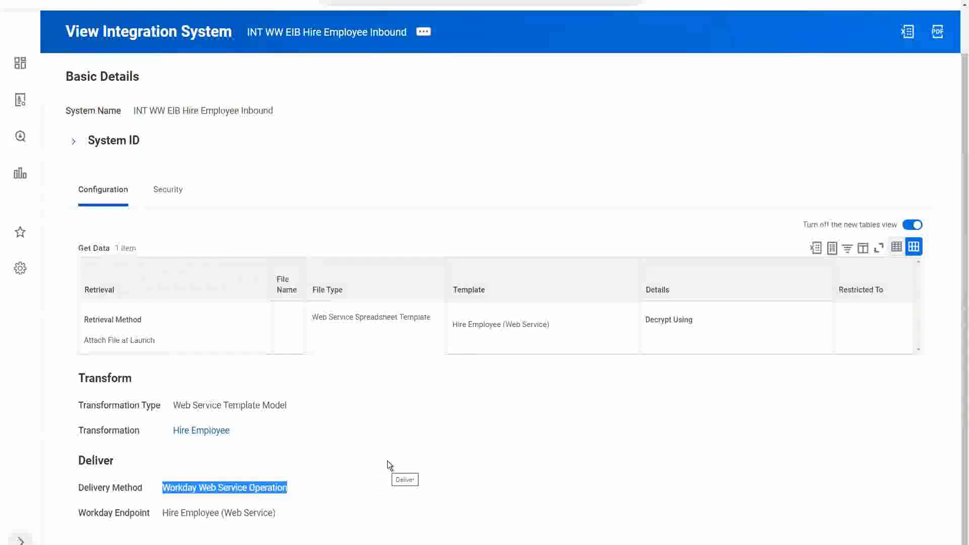
pyautogui.click(434, 142)
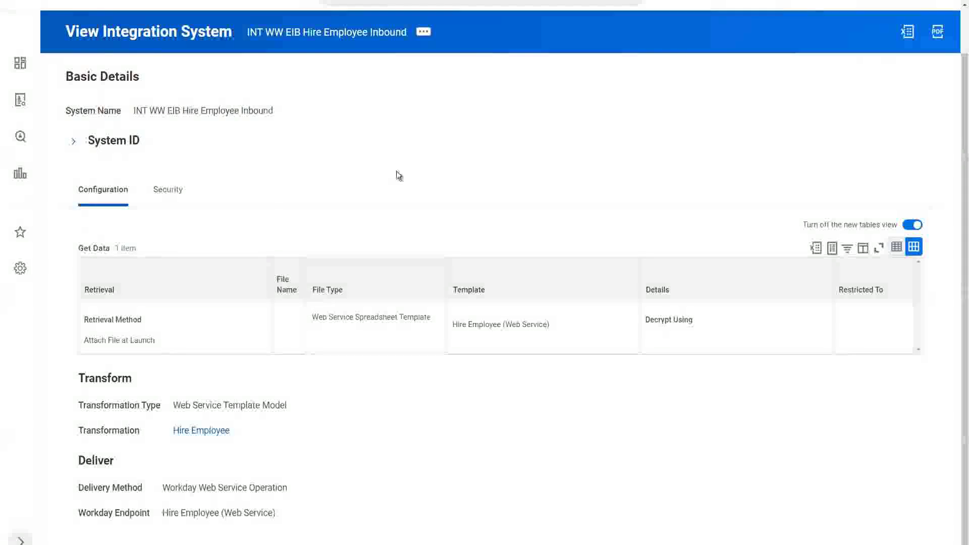
pyautogui.scroll(1, 399, 175)
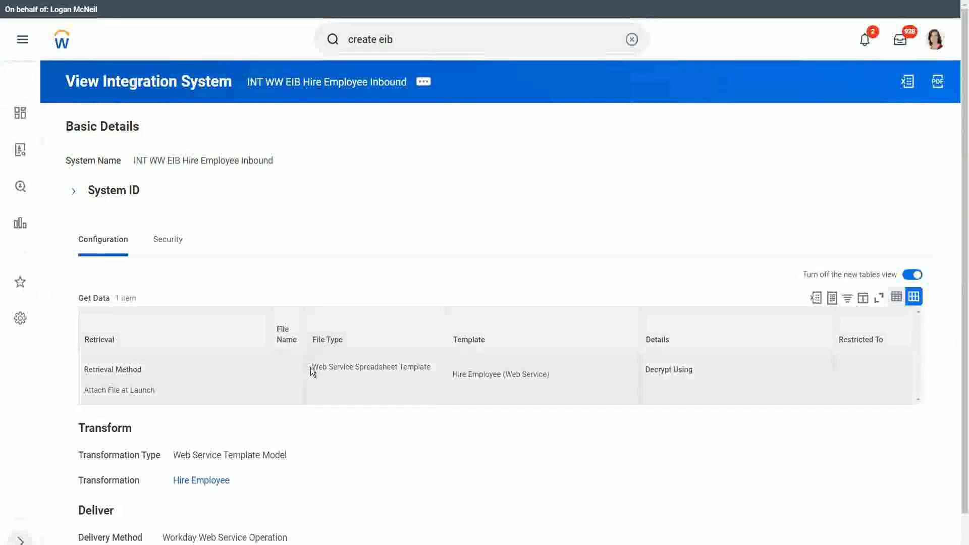
pyautogui.tripleClick(356, 367)
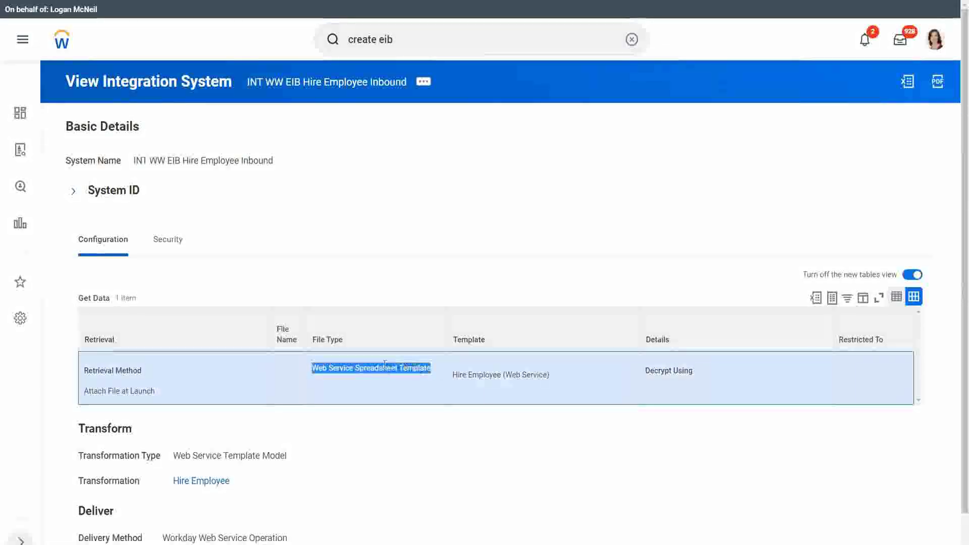
pyautogui.click(425, 125)
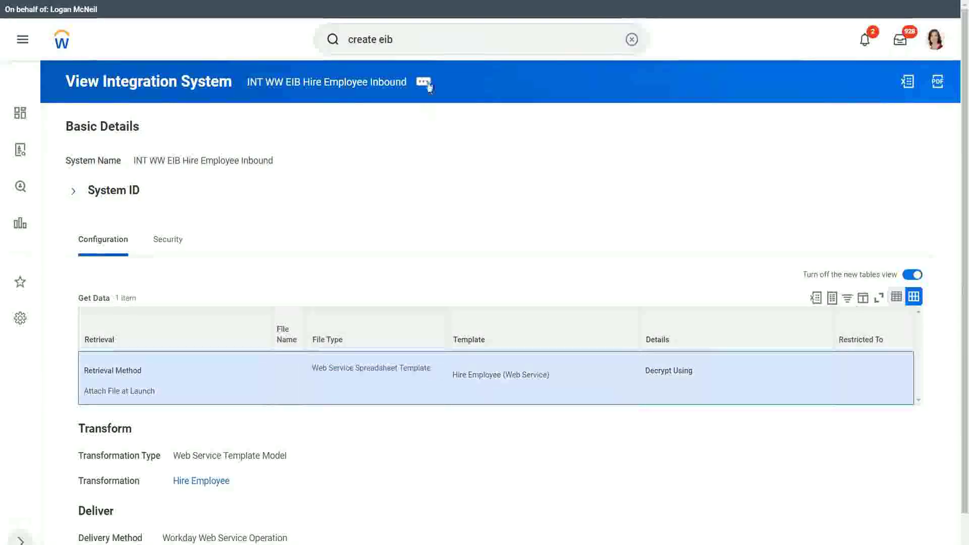
# Start generating a spreadsheet template from the template model of INT WW EIB Hire Employee Inbound
pyautogui.click(425, 85)
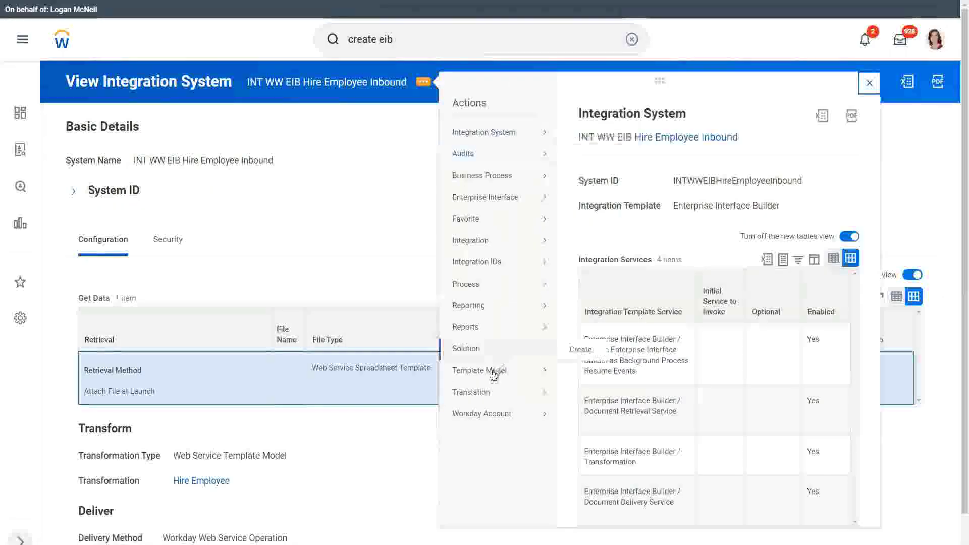
pyautogui.moveTo(494, 373)
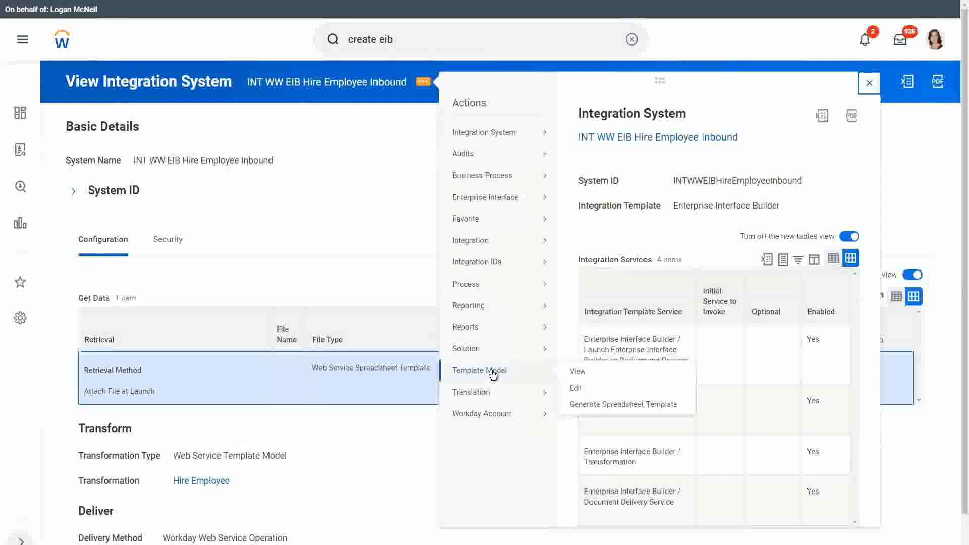
pyautogui.click(630, 409)
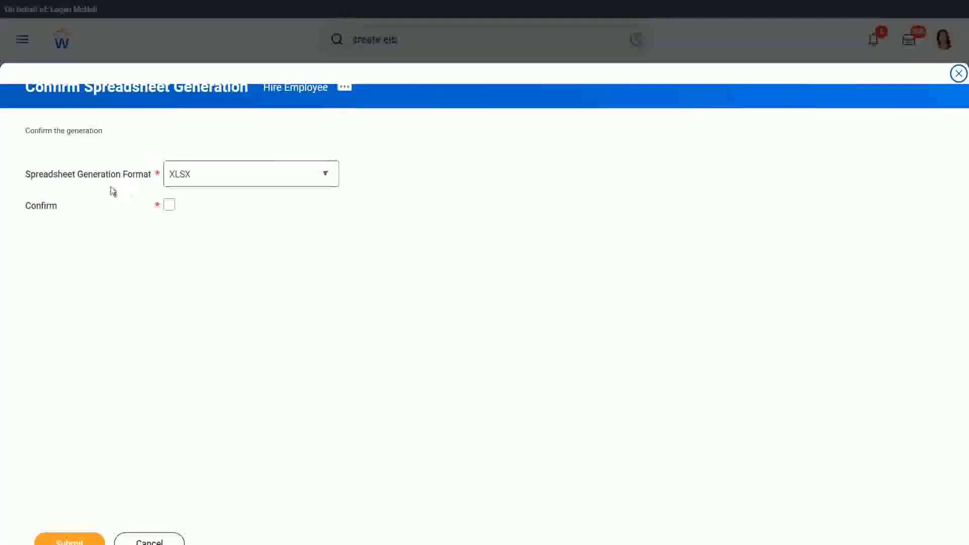
pyautogui.click(267, 174)
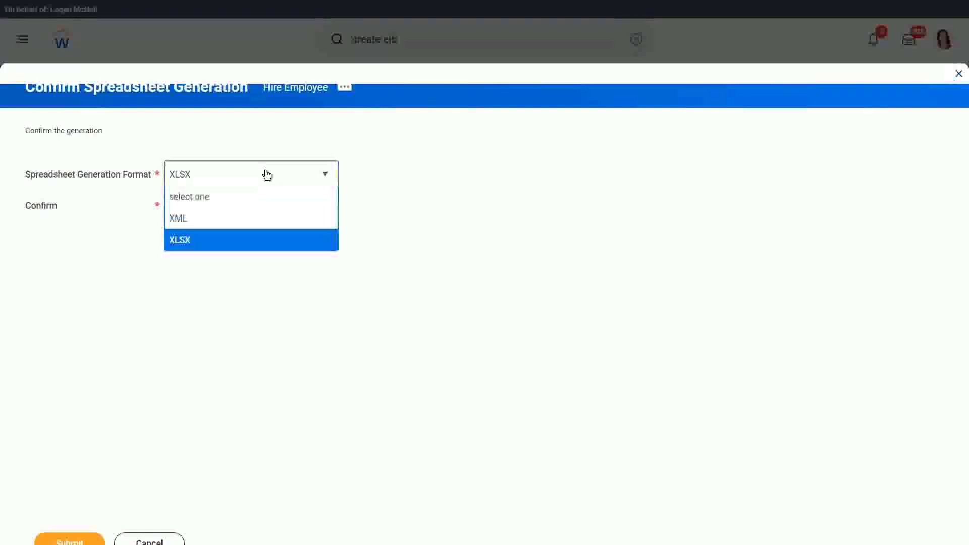
pyautogui.click(230, 220)
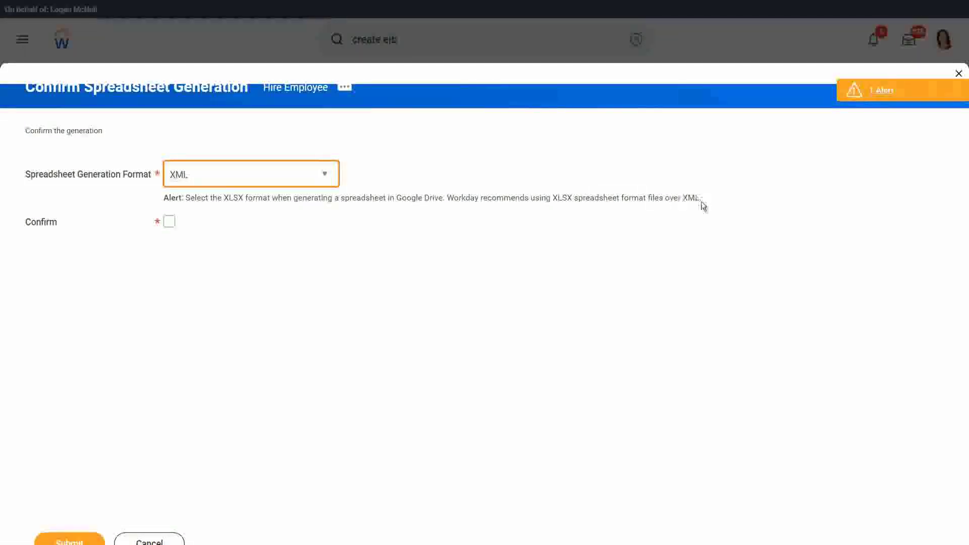
pyautogui.click(209, 178)
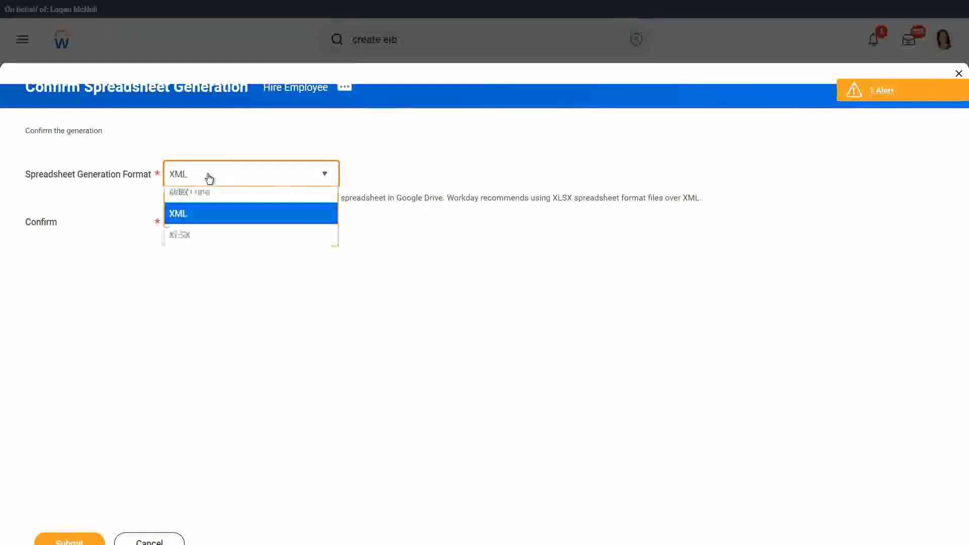
pyautogui.click(207, 241)
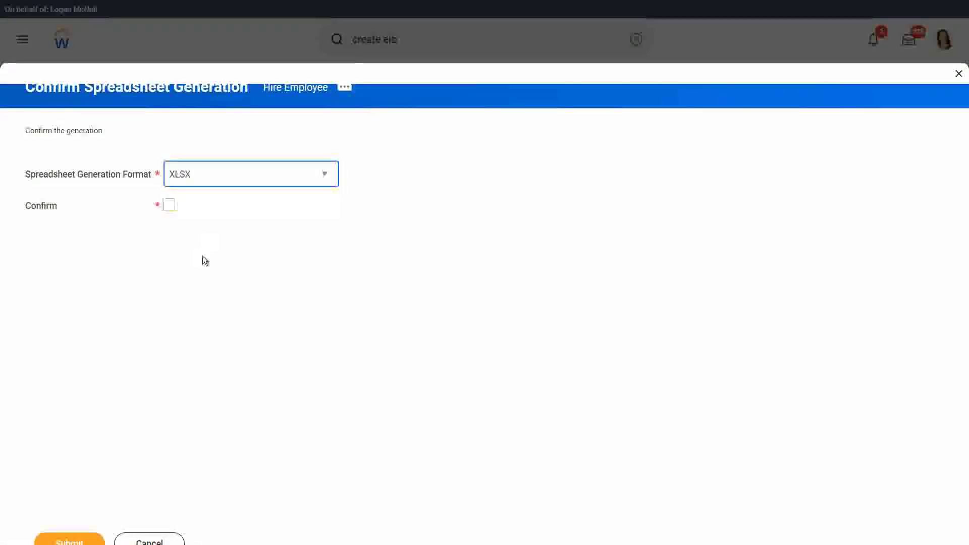
# Confirm and submit the XLSX spreadsheet generation, and refresh the background process until it completes
pyautogui.click(170, 206)
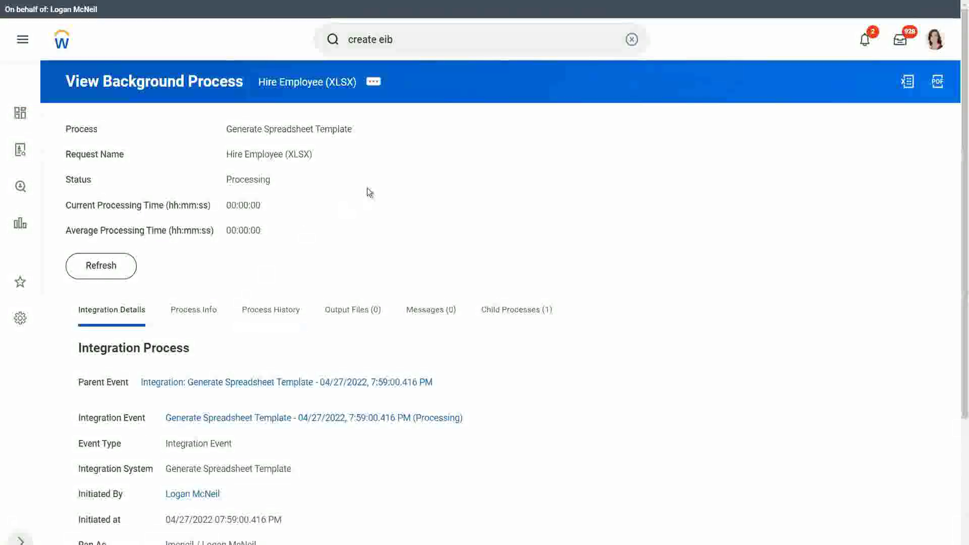
pyautogui.click(126, 259)
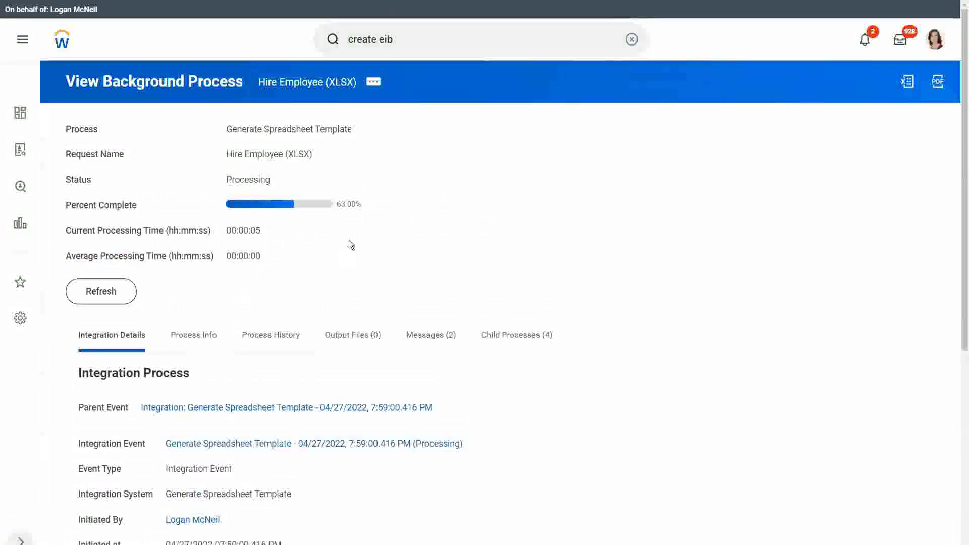
pyautogui.click(105, 301)
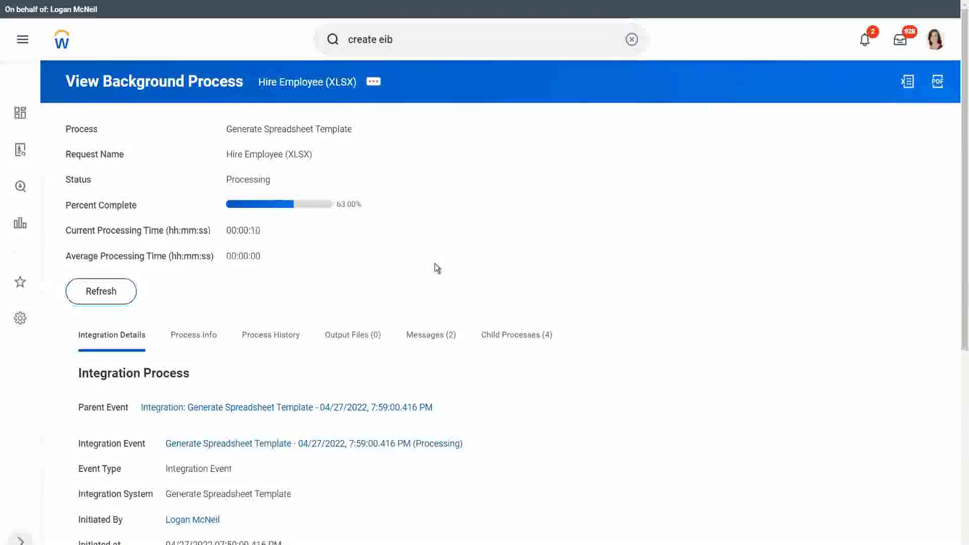
pyautogui.click(133, 296)
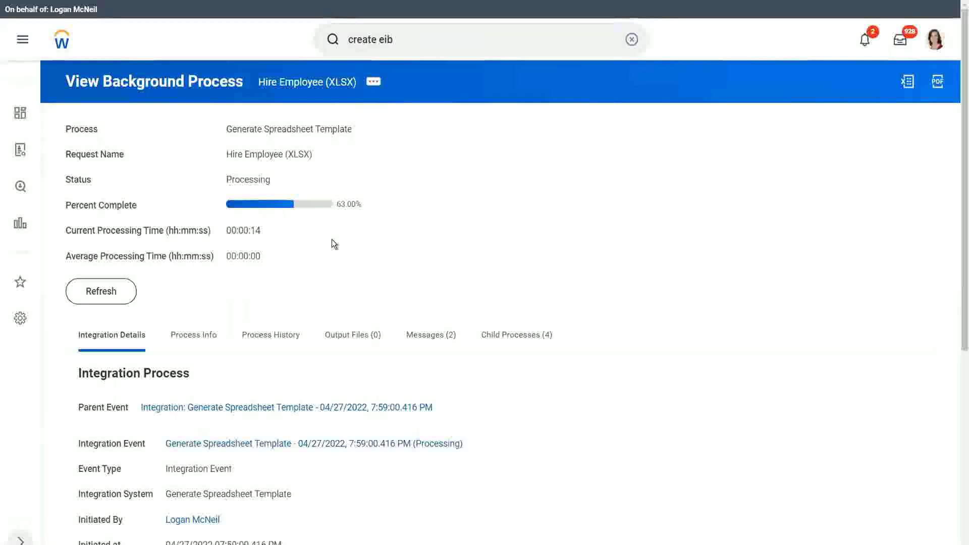
pyautogui.click(107, 302)
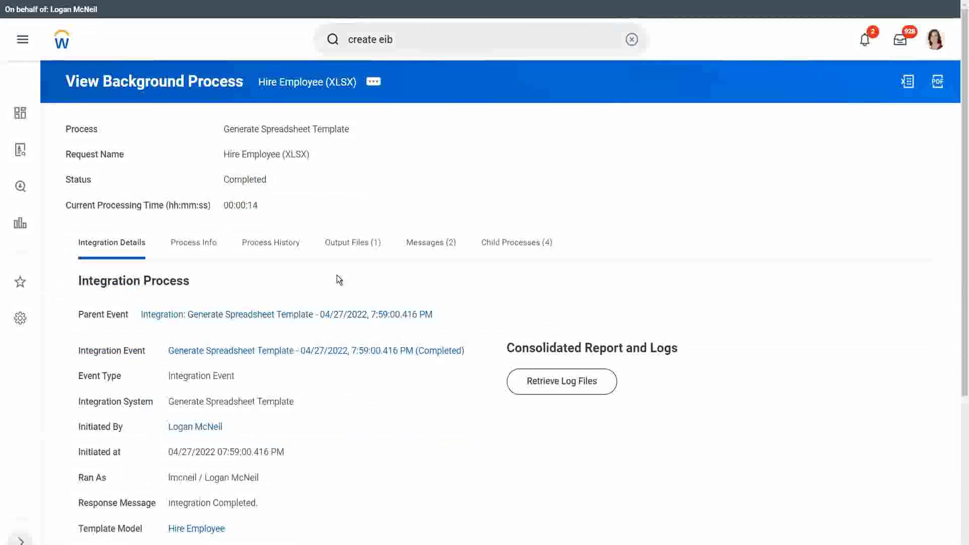
# Download the generated Hire_Employee.xlsx from the background process's output files
pyautogui.click(375, 252)
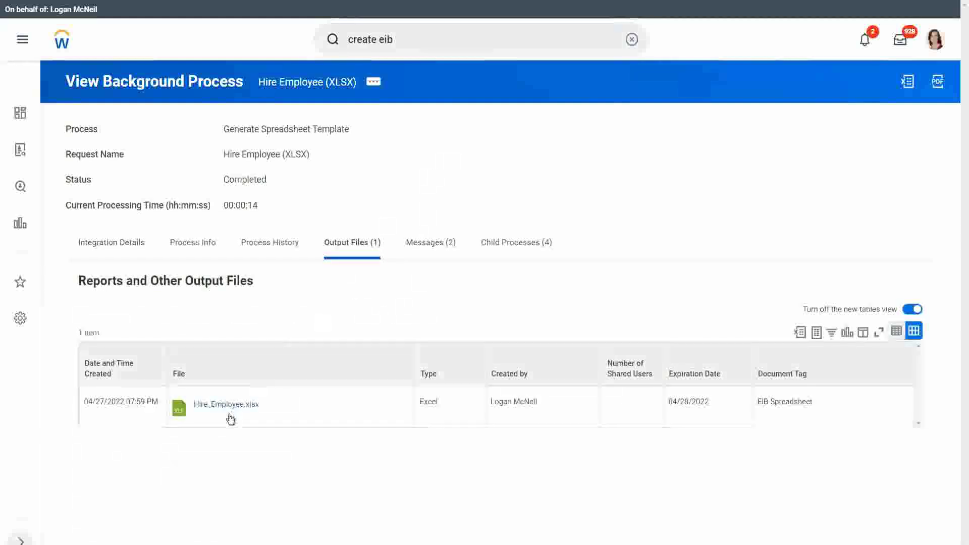
pyautogui.click(228, 408)
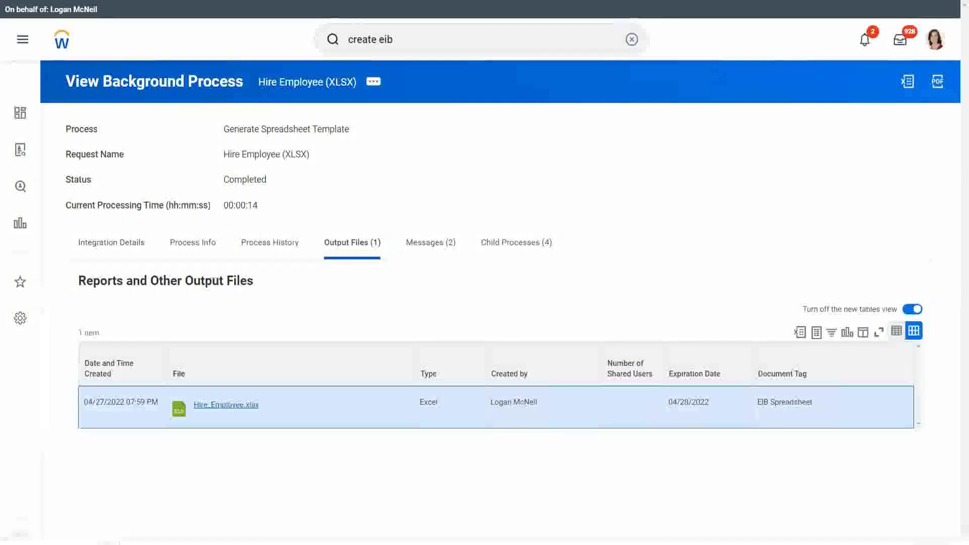
# Show the downloaded spreadsheet in its Downloads folder and refresh the folder's file list
pyautogui.click(202, 543)
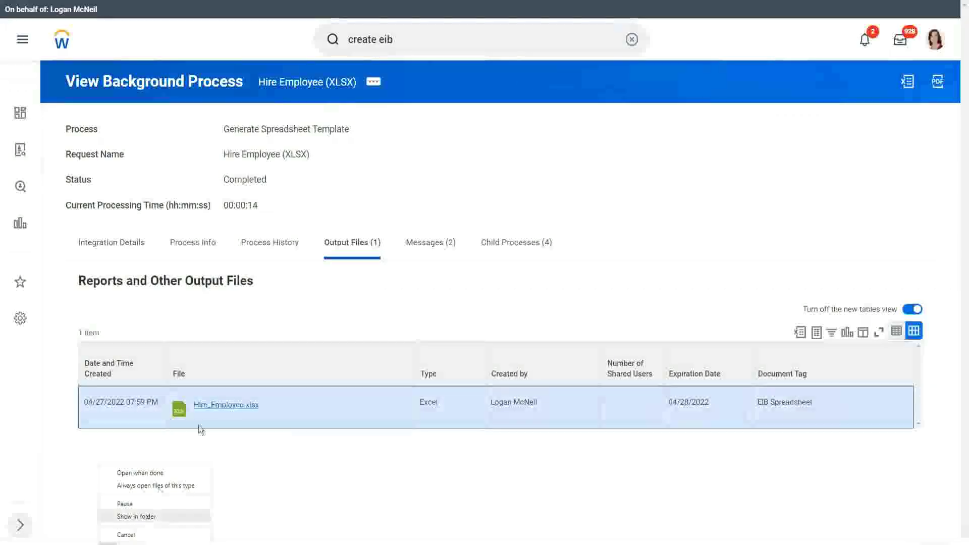
pyautogui.click(310, 292)
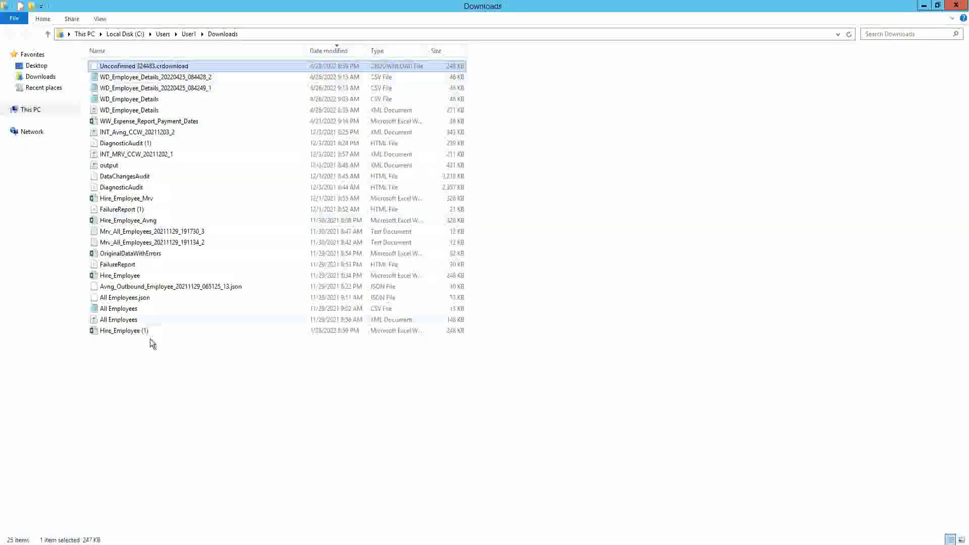
pyautogui.rightClick(144, 368)
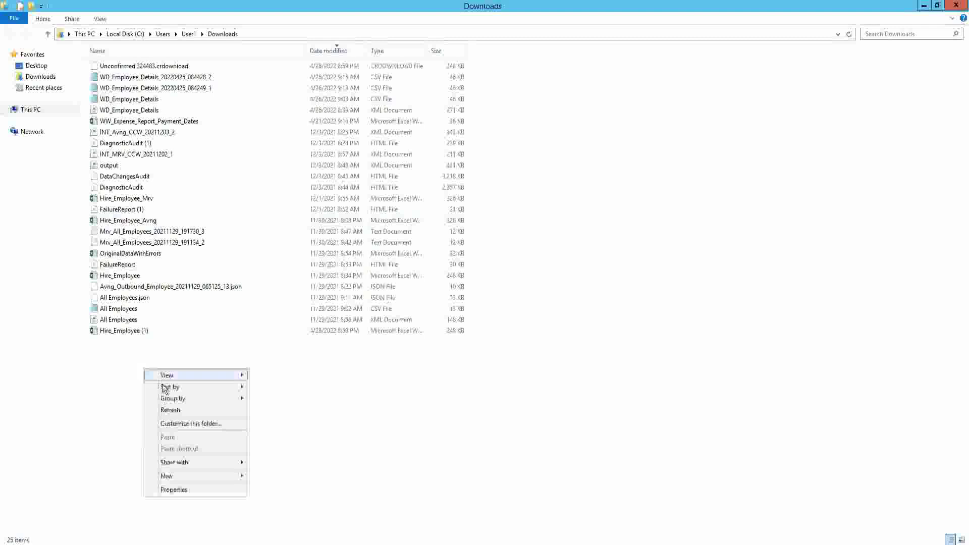
pyautogui.click(178, 411)
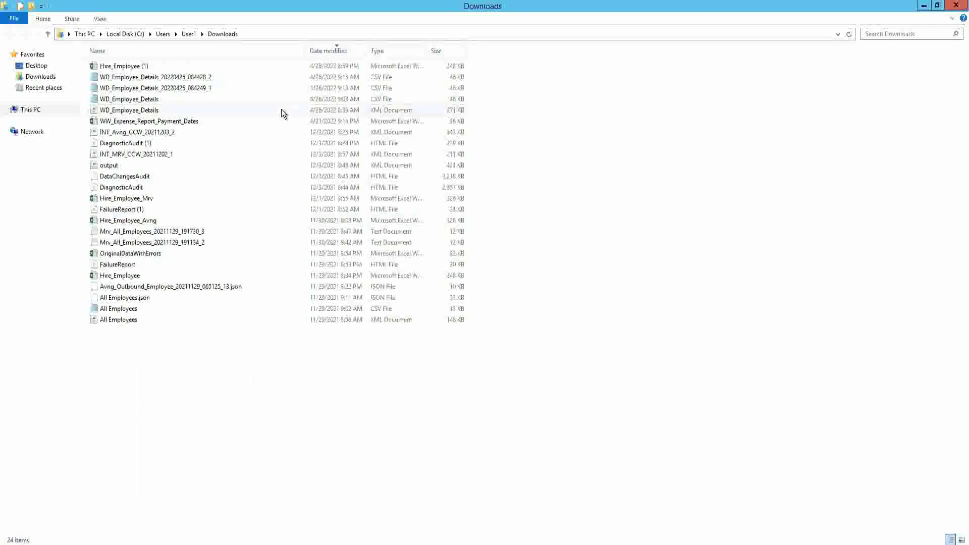
# Duplicate the Hire_Employee (1) workbook within the Downloads folder
pyautogui.click(145, 66)
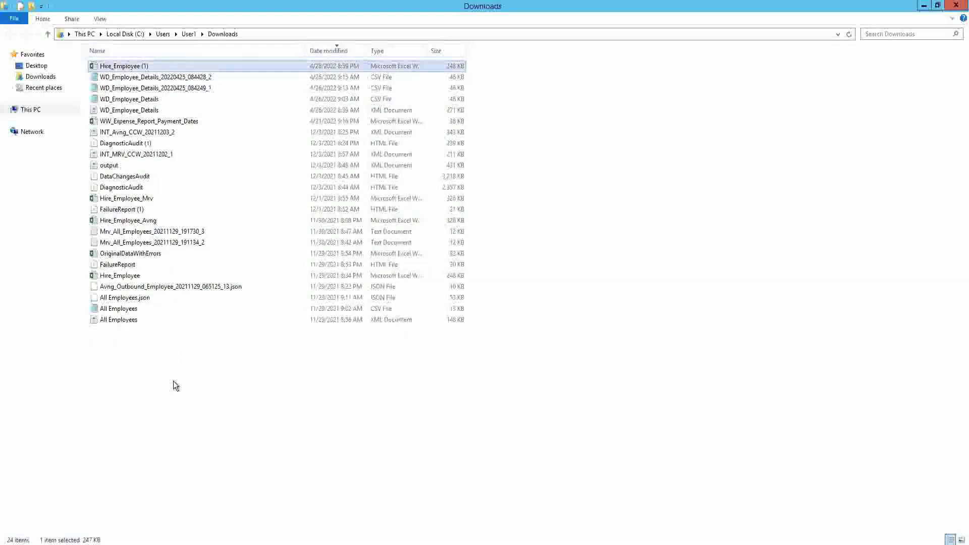
pyautogui.hotkey('ctrl', 'c')
pyautogui.hotkey('ctrl', 'v')
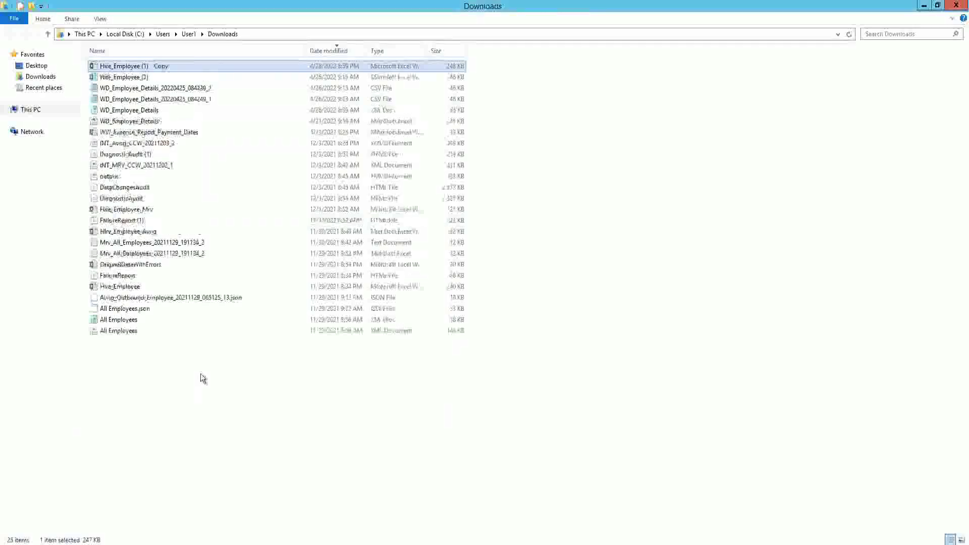
# Rename the original Hire_Employee (1) file as Hire_Employee_Template and open it in Excel
pyautogui.press('Down')
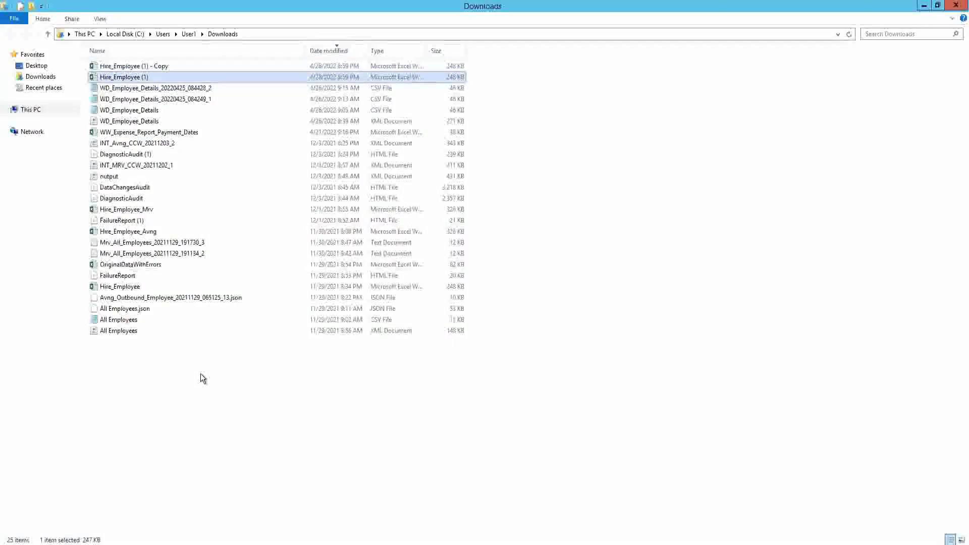
pyautogui.press('F2')
pyautogui.press('End')
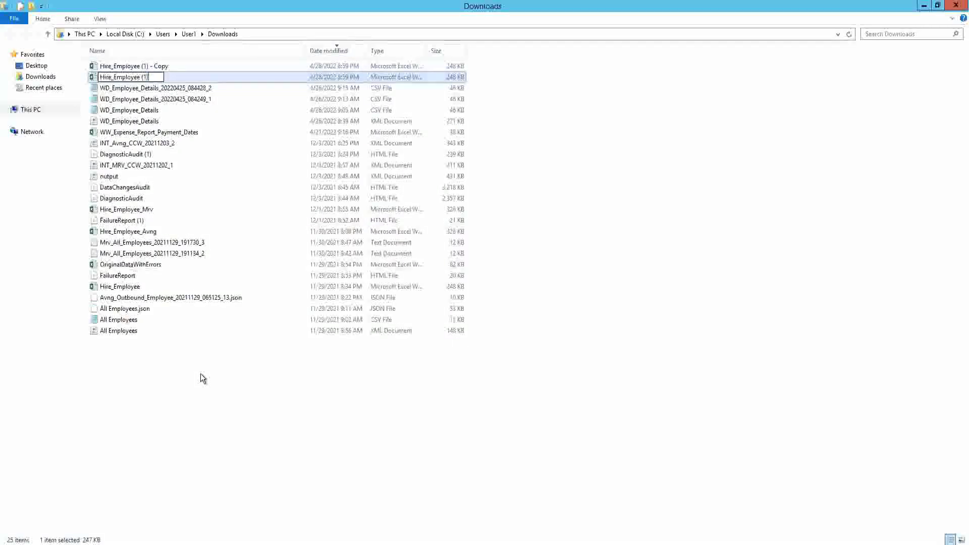
pyautogui.write('_')
pyautogui.write('Template')
pyautogui.press('Return')
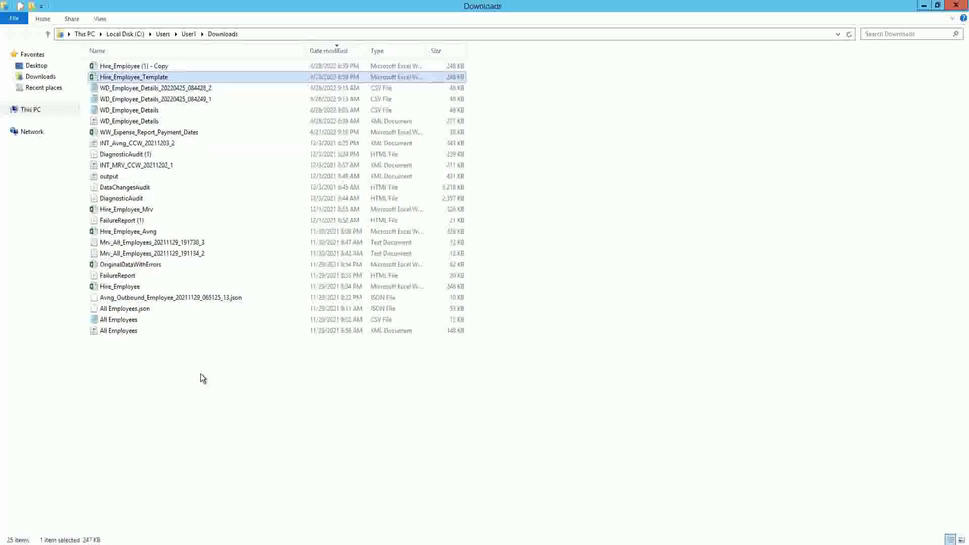
pyautogui.press('Return')
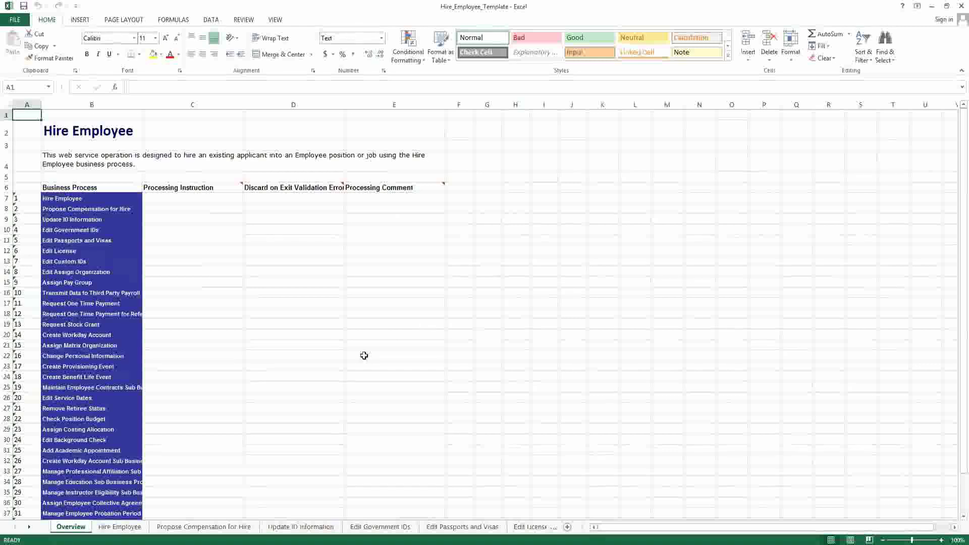
# Examine the Overview sheet's web service description and its full list of business processes
pyautogui.scroll(1, 364, 356)
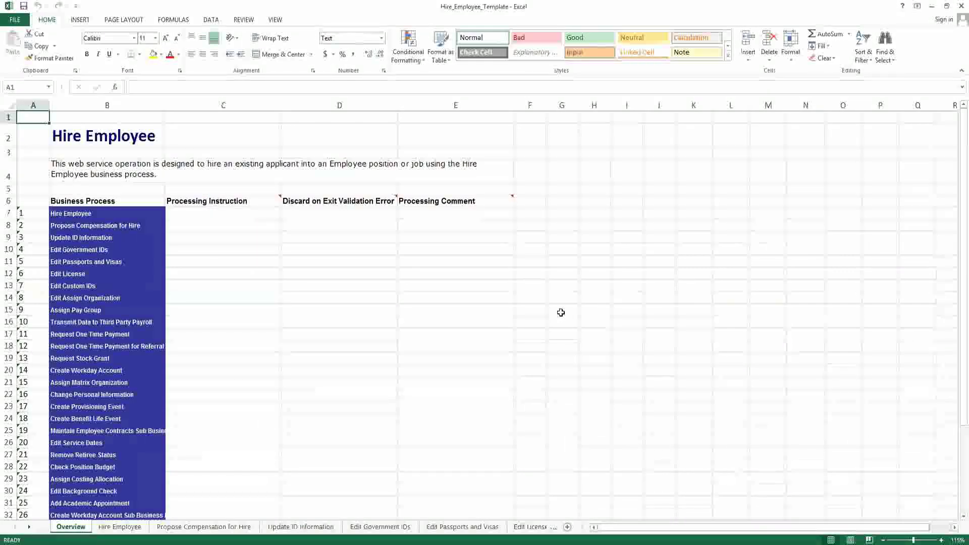
pyautogui.scroll(1, 561, 313)
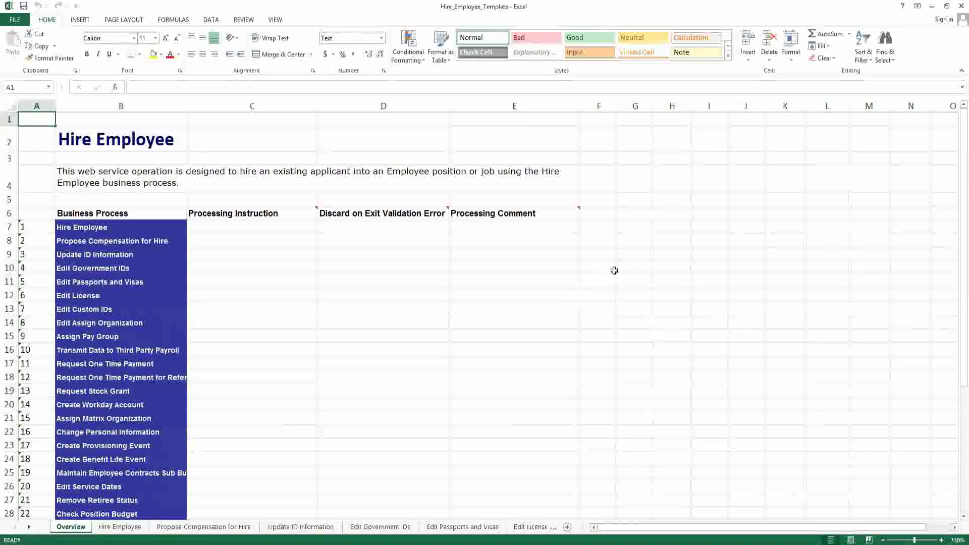
pyautogui.click(612, 270)
pyautogui.click(685, 251)
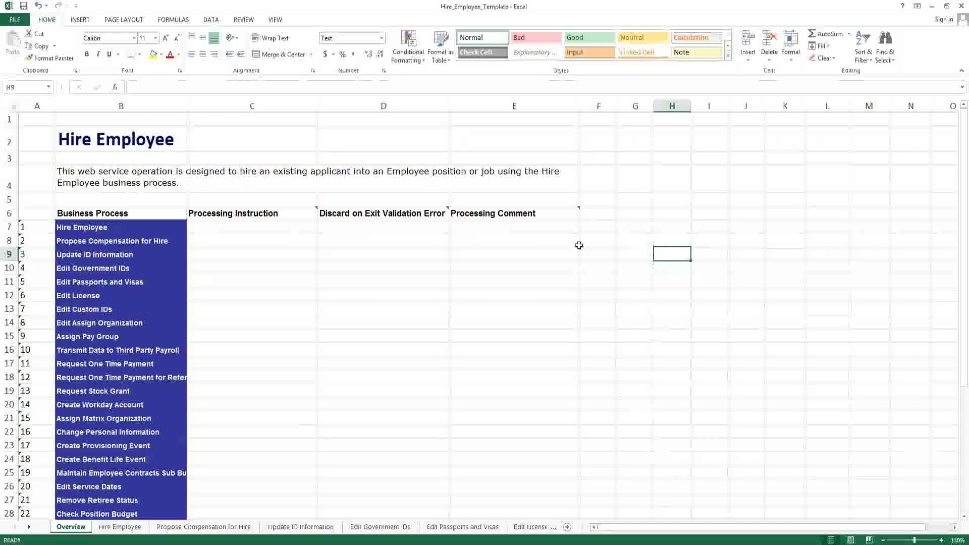
pyautogui.click(123, 180)
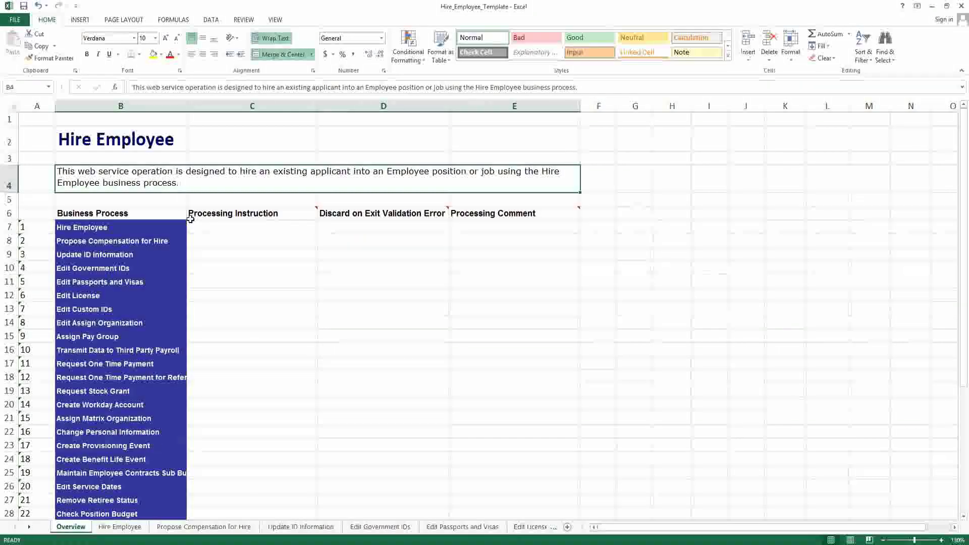
pyautogui.click(139, 234)
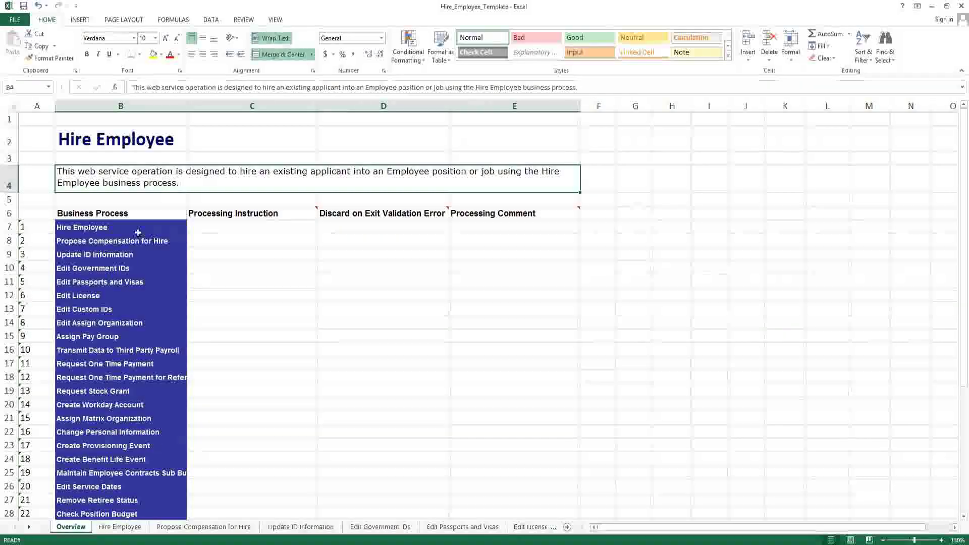
pyautogui.click(262, 228)
pyautogui.click(101, 228)
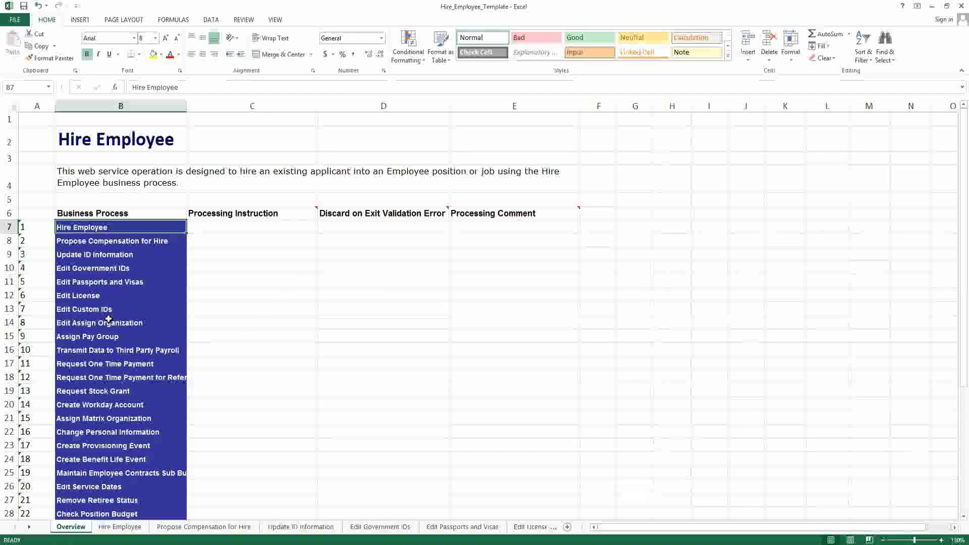
pyautogui.scroll(-1, 134, 296)
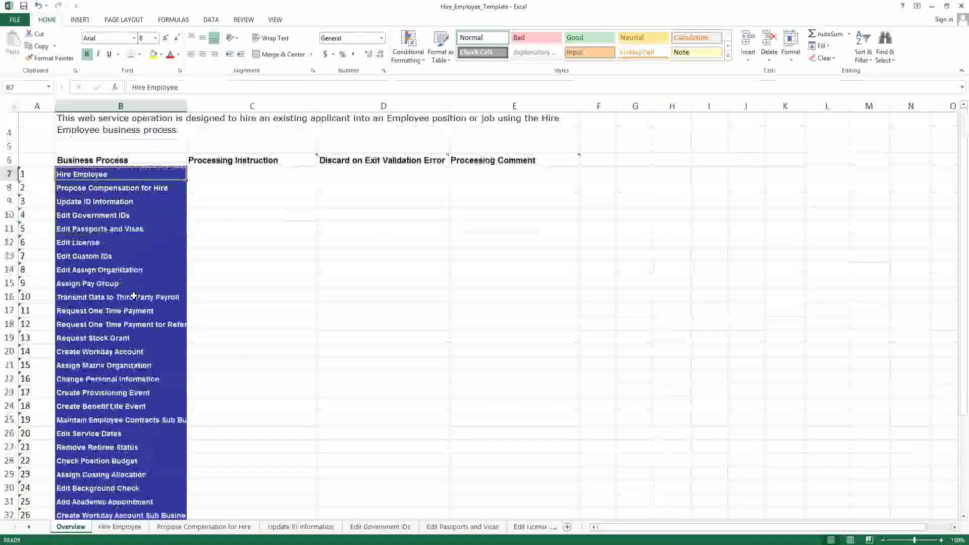
pyautogui.scroll(-1, 134, 295)
pyautogui.scroll(-2, 133, 301)
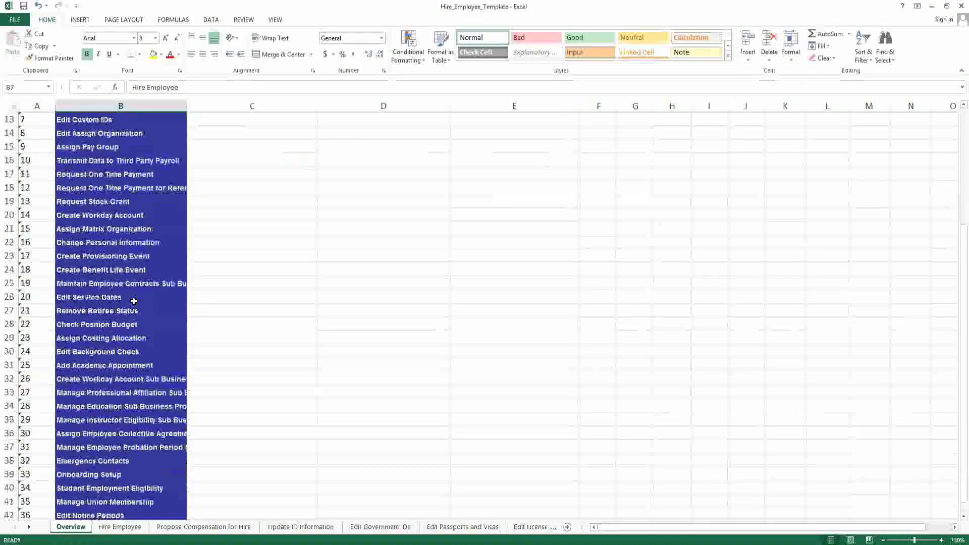
pyautogui.scroll(-1, 134, 301)
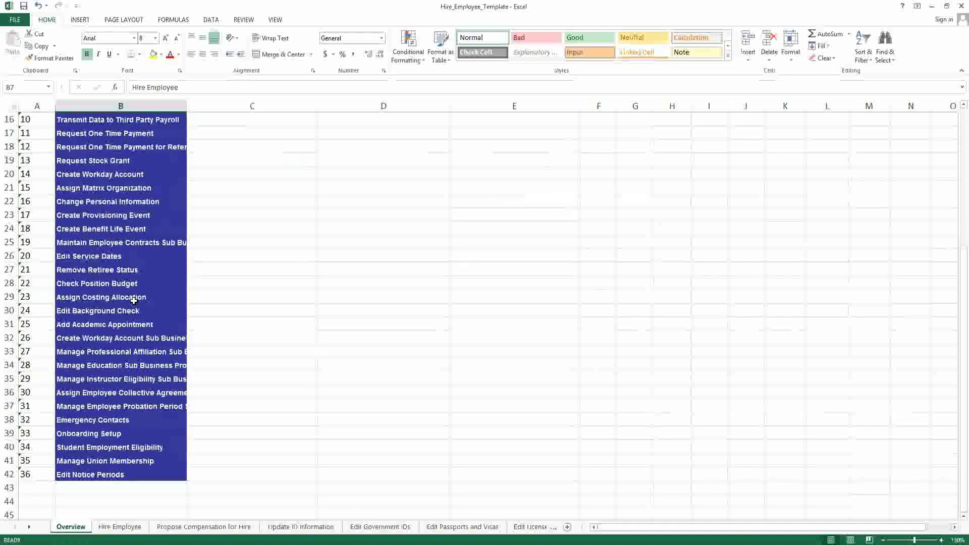
pyautogui.scroll(5, 134, 300)
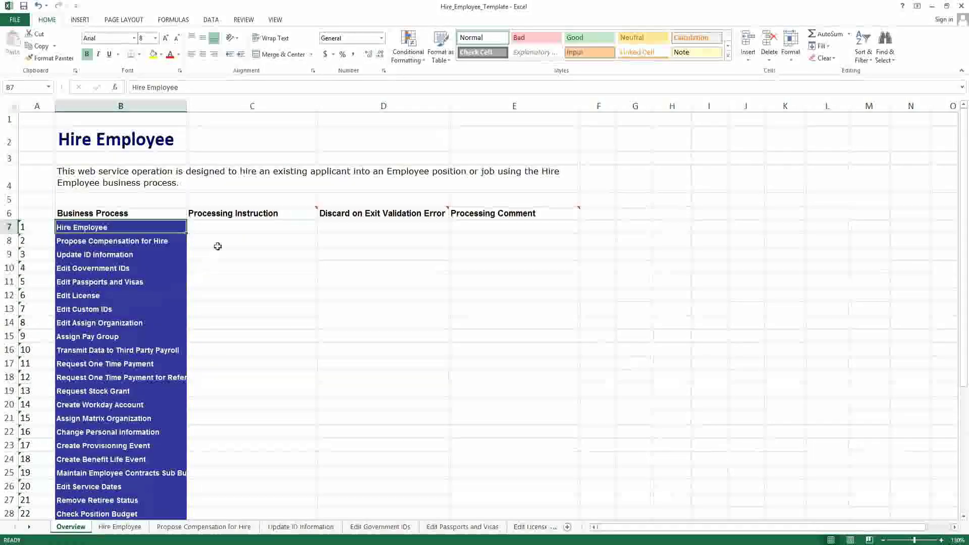
# Set the Hire Employee business process's Processing Instruction to Run Now and view the comment on that column header
pyautogui.click(230, 229)
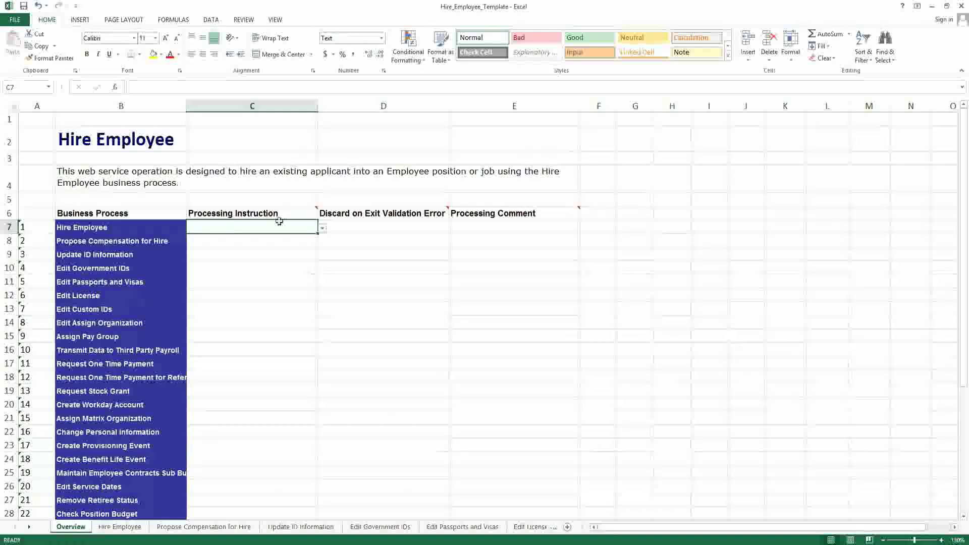
pyautogui.click(322, 229)
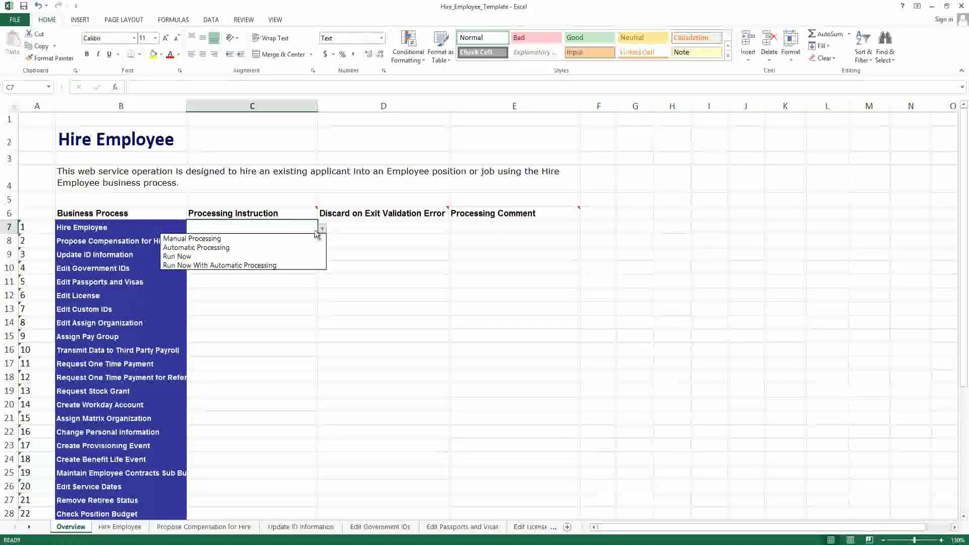
pyautogui.click(239, 257)
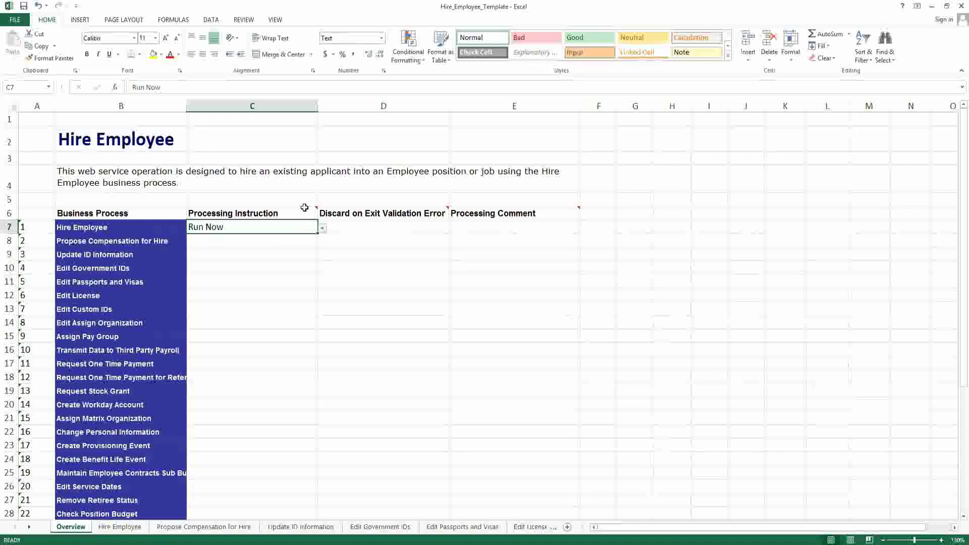
pyautogui.moveTo(305, 208)
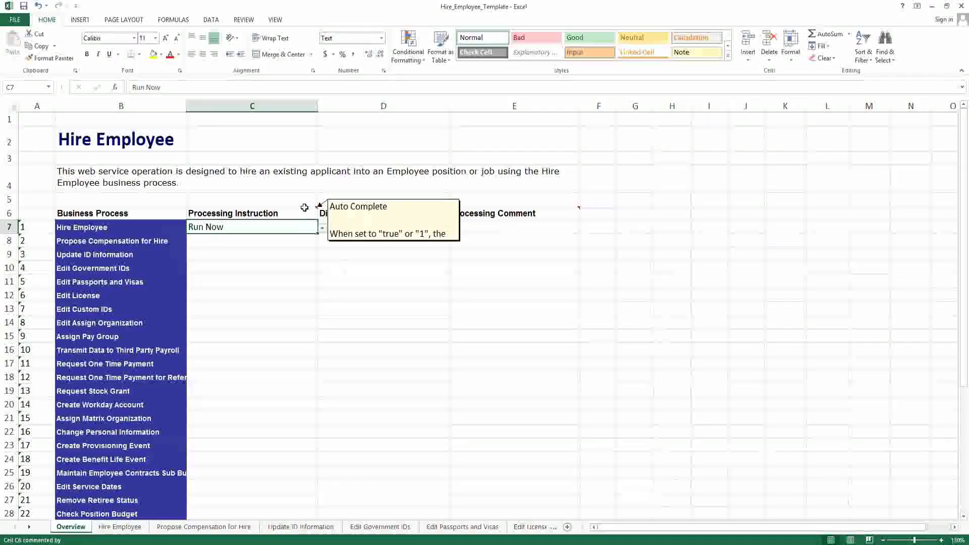
# Change the Hire Employee row's Processing Instruction to Automatic Processing
pyautogui.click(322, 228)
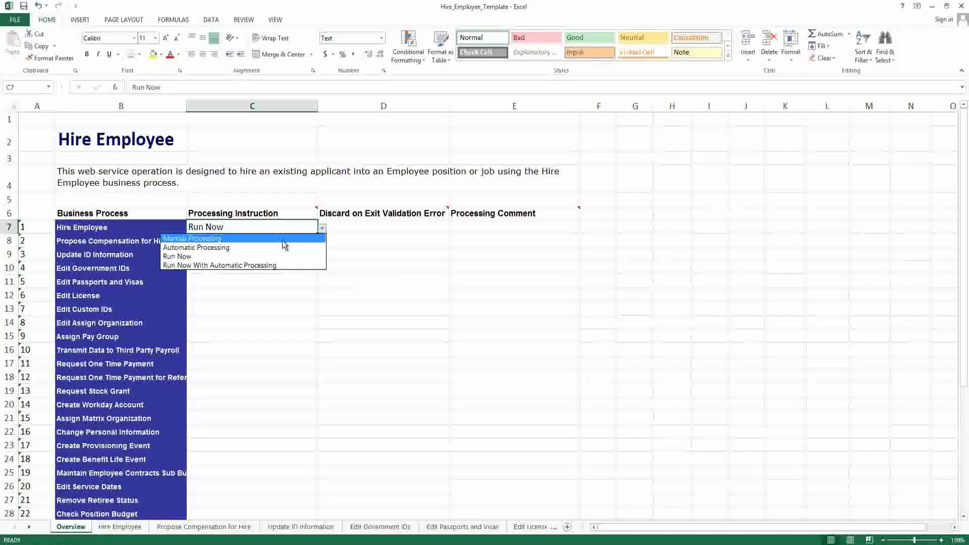
pyautogui.click(234, 247)
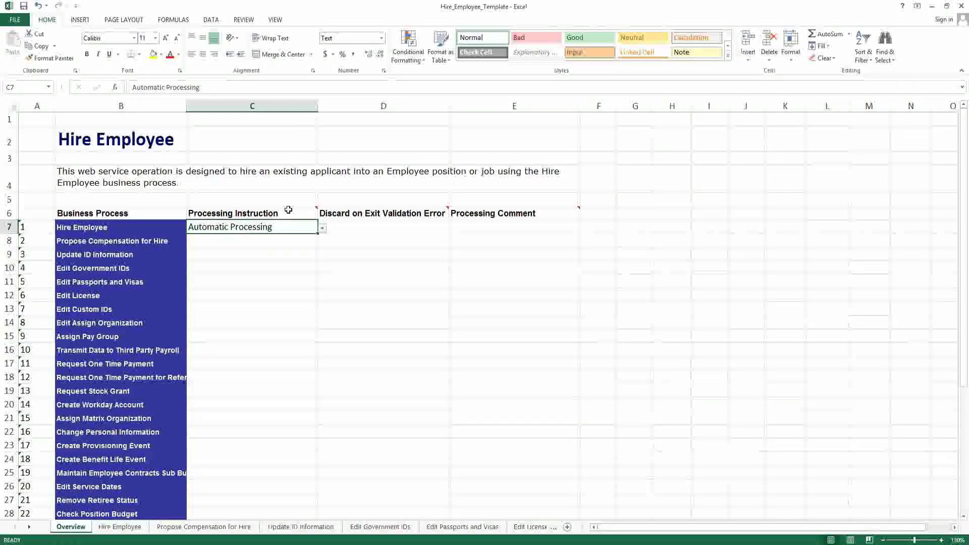
pyautogui.moveTo(288, 210)
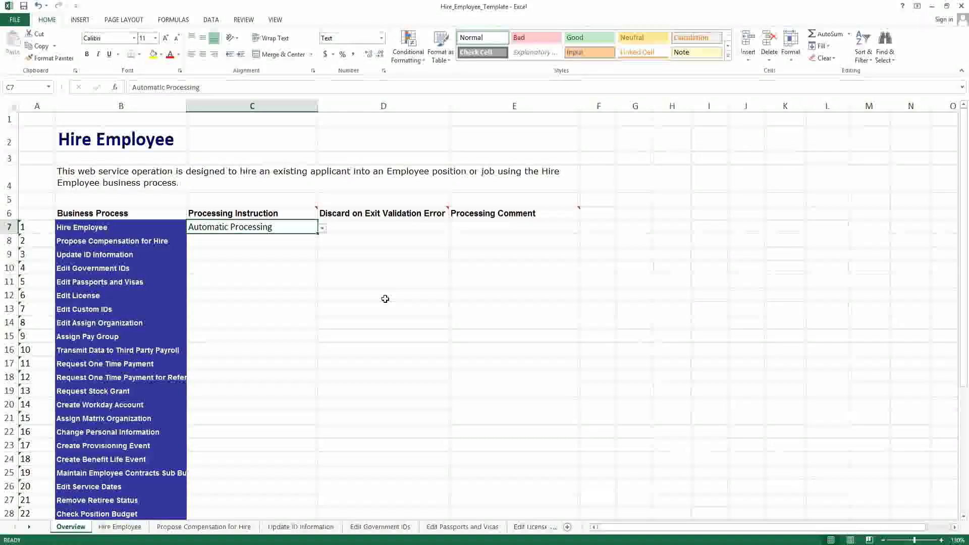
# Set the Processing Instruction for the Hire Employee business process to Manual Processing
pyautogui.click(321, 227)
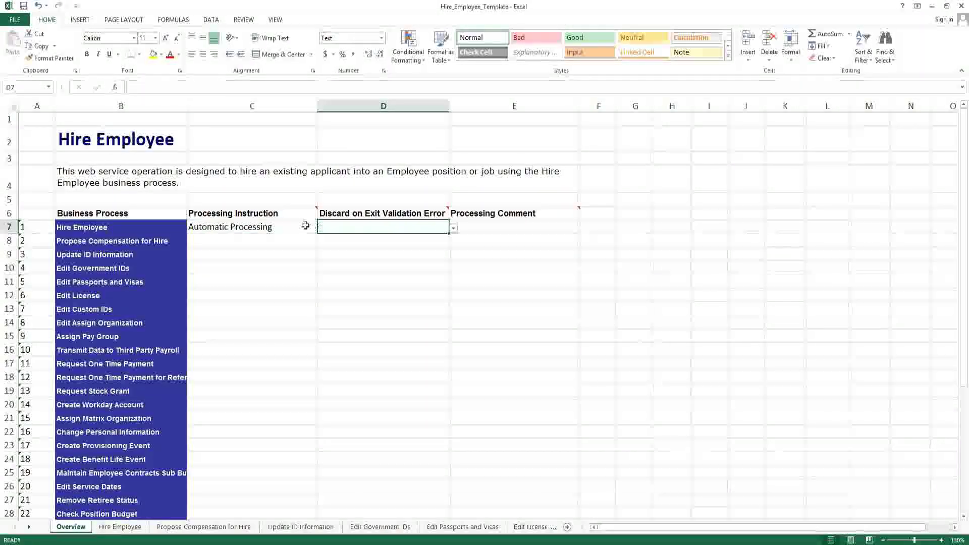
pyautogui.click(313, 228)
pyautogui.click(321, 228)
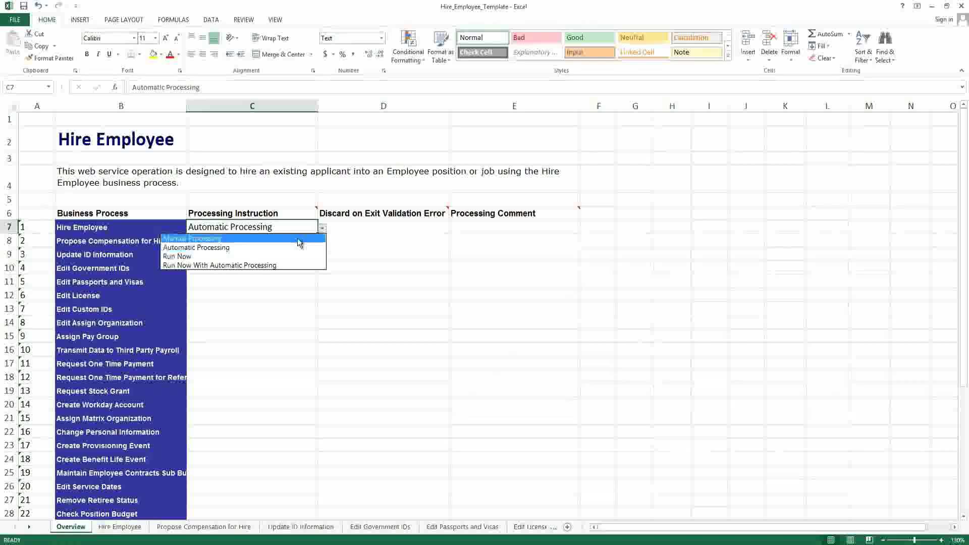
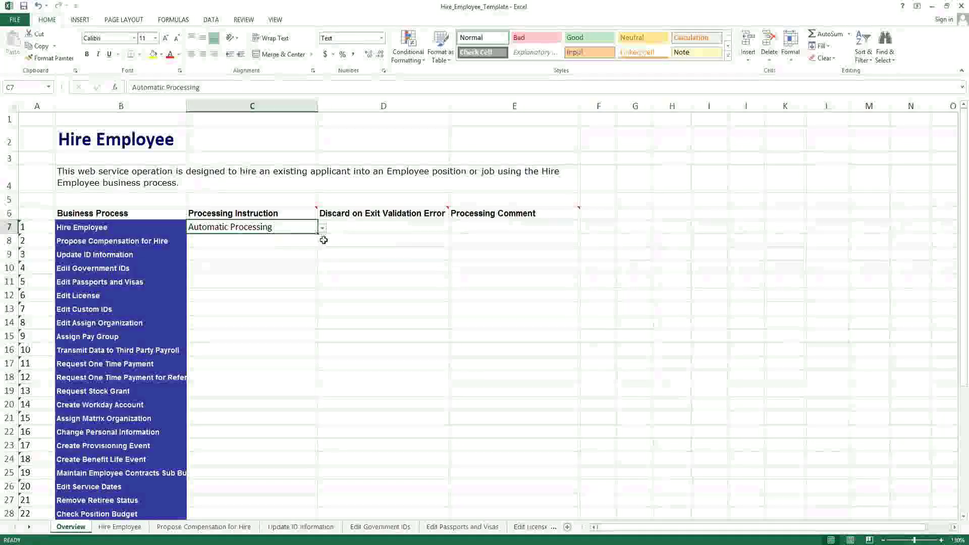
pyautogui.click(325, 230)
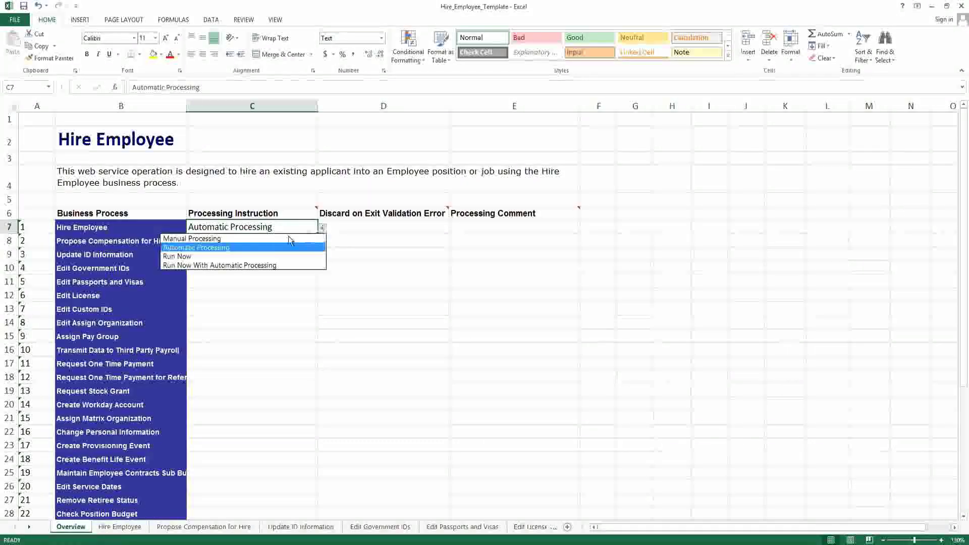
pyautogui.click(256, 238)
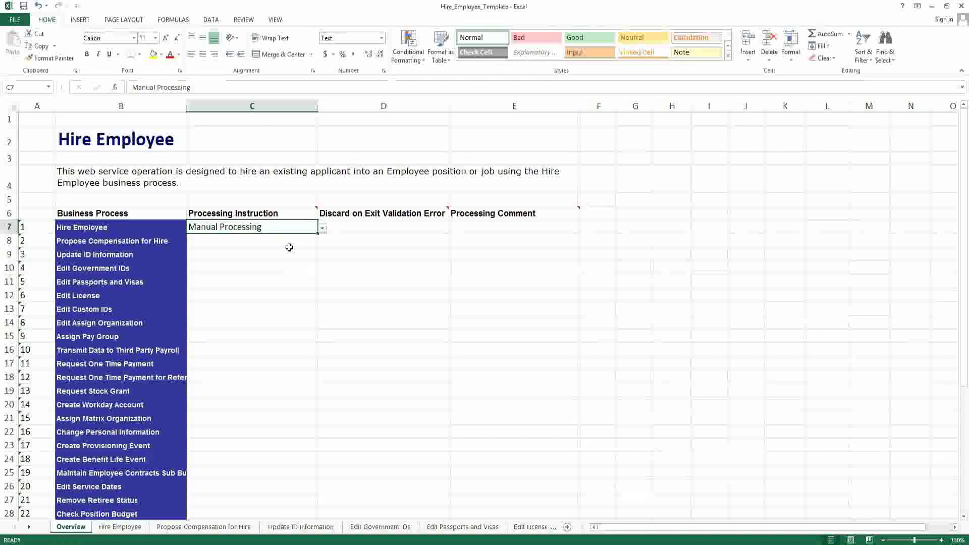
# Review the Processing Instruction options for the Hire Employee business process and set it to Automatic Processing
pyautogui.click(323, 230)
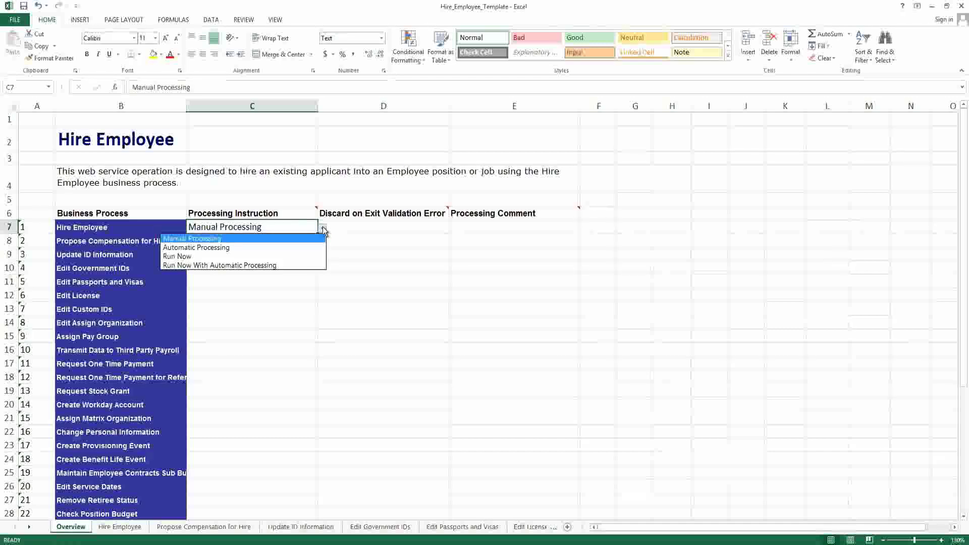
pyautogui.click(323, 229)
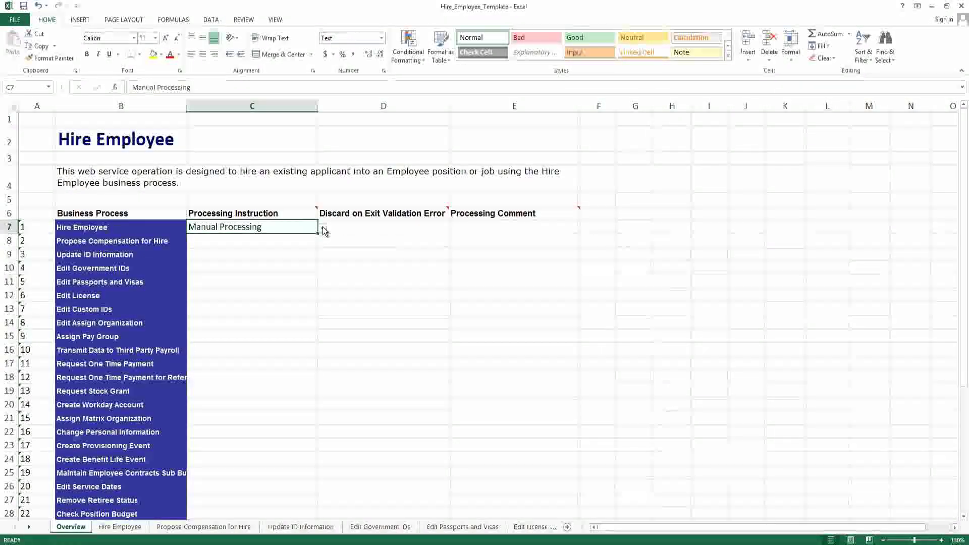
pyautogui.click(323, 230)
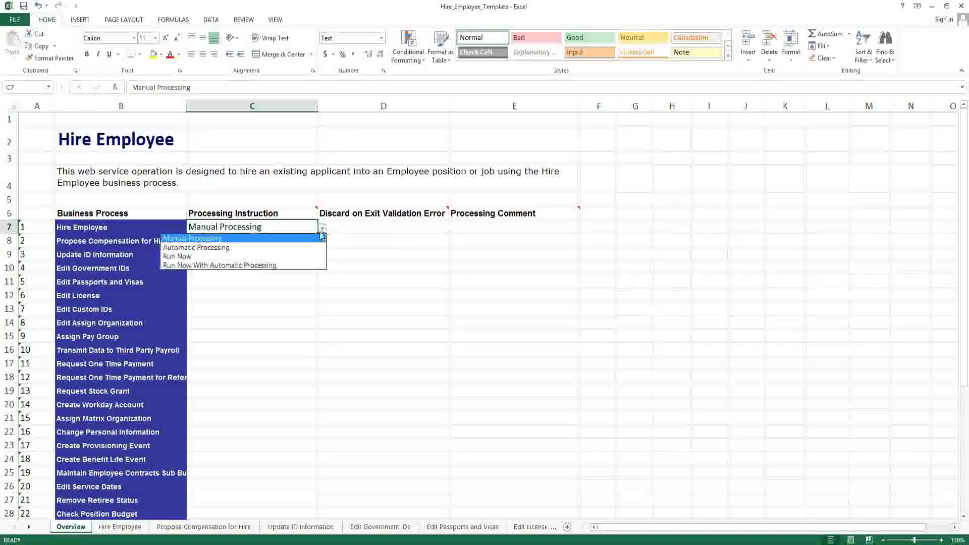
pyautogui.click(220, 248)
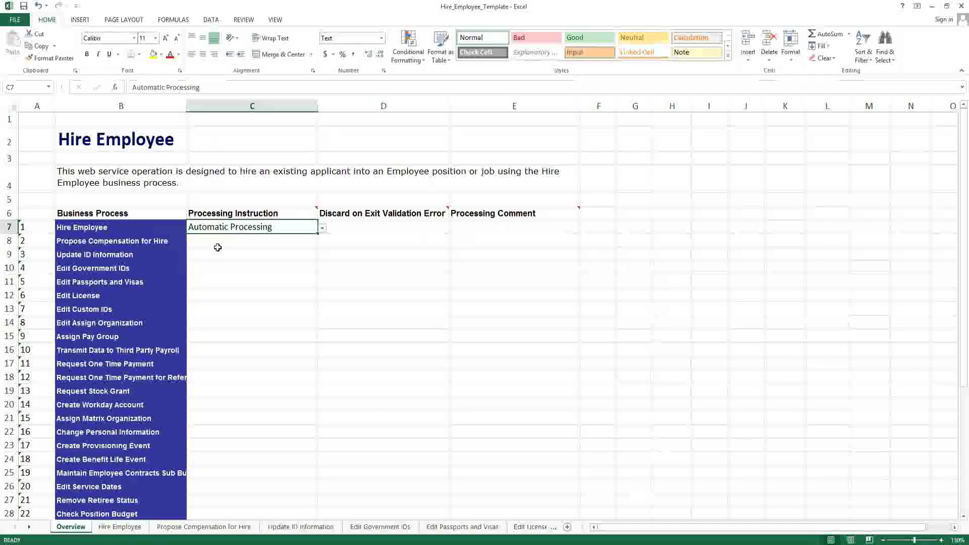
# Set Propose Compensation for Hire to Skip Processing when Step is marked Optional and widen the Processing Instruction column to fit the text
pyautogui.click(222, 242)
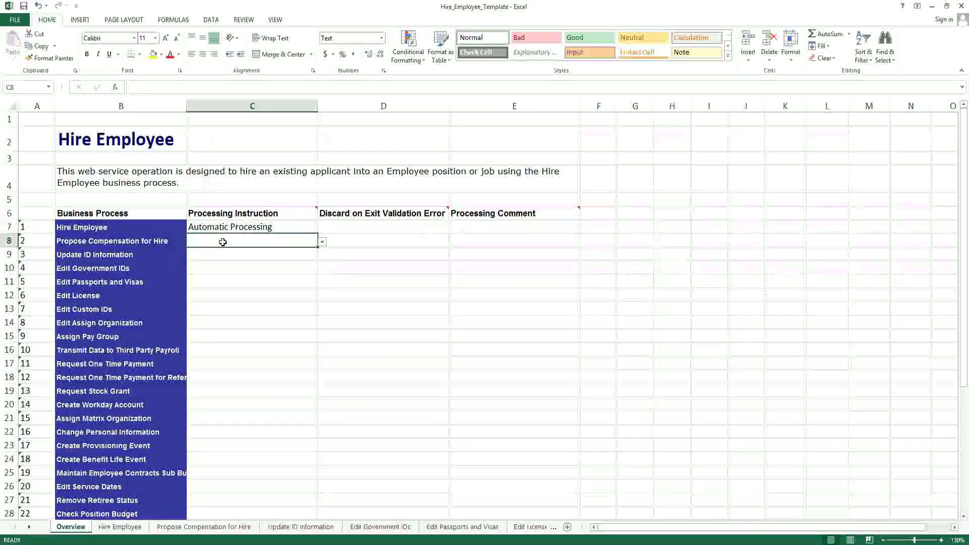
pyautogui.click(322, 242)
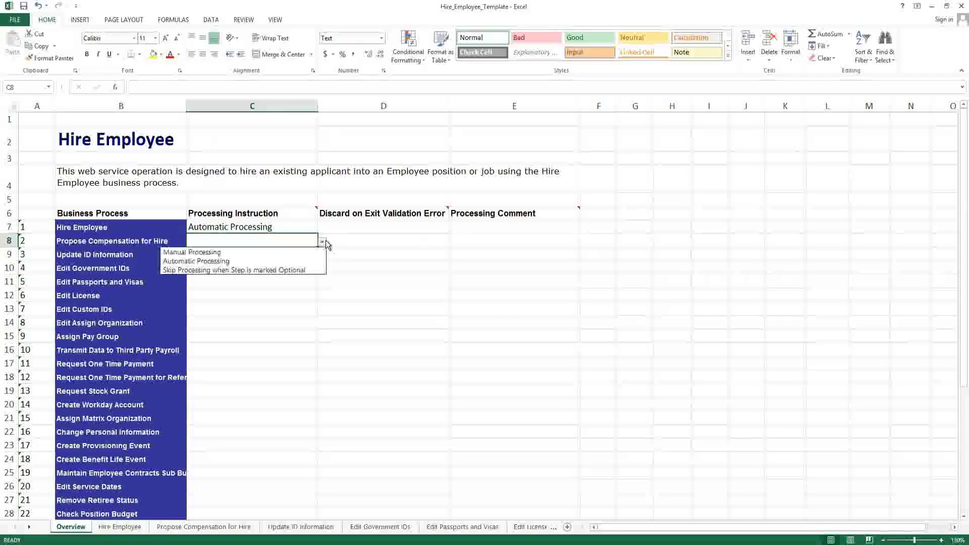
pyautogui.click(247, 267)
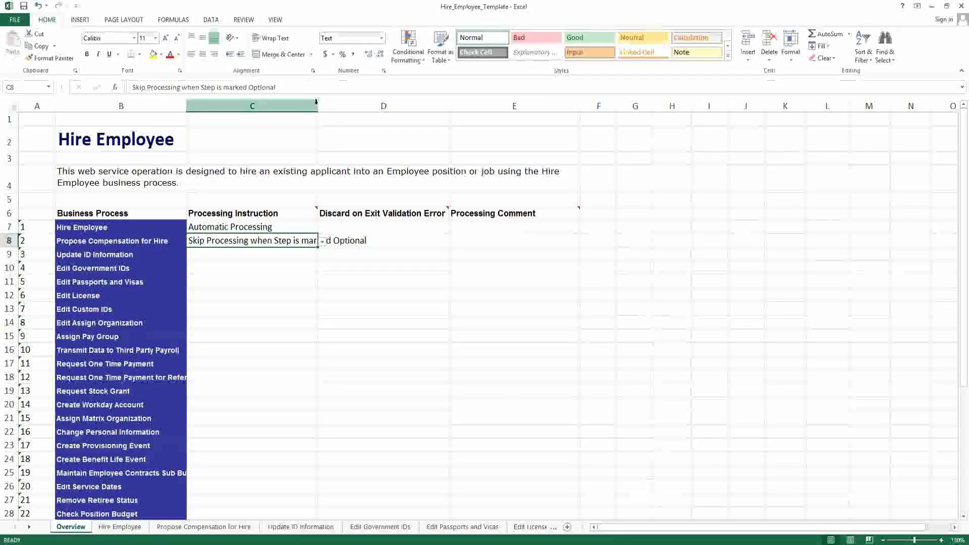
pyautogui.moveTo(316, 102); pyautogui.dragTo(383, 241)
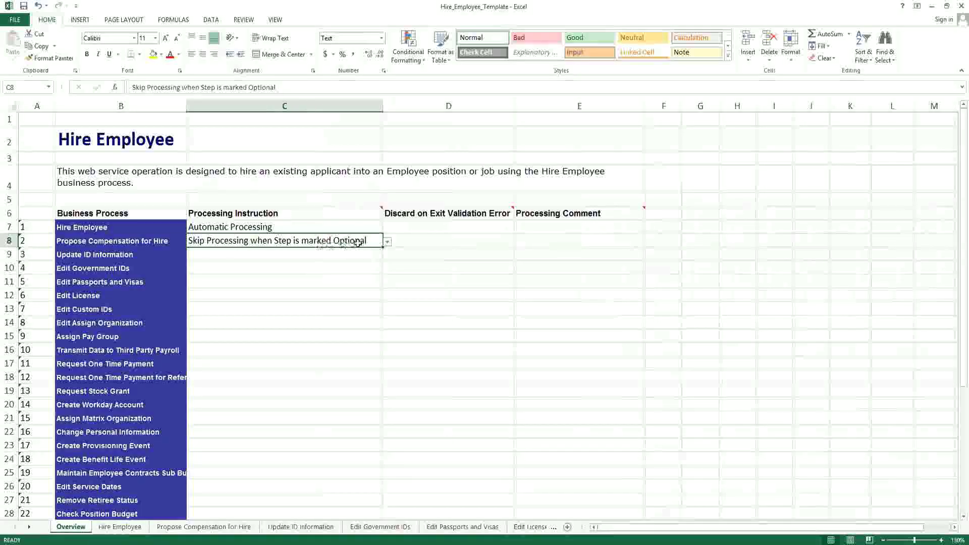
# Fill the Skip Processing when Step is marked Optional instruction down to all remaining business processes and check the list to its end
pyautogui.doubleClick(384, 246)
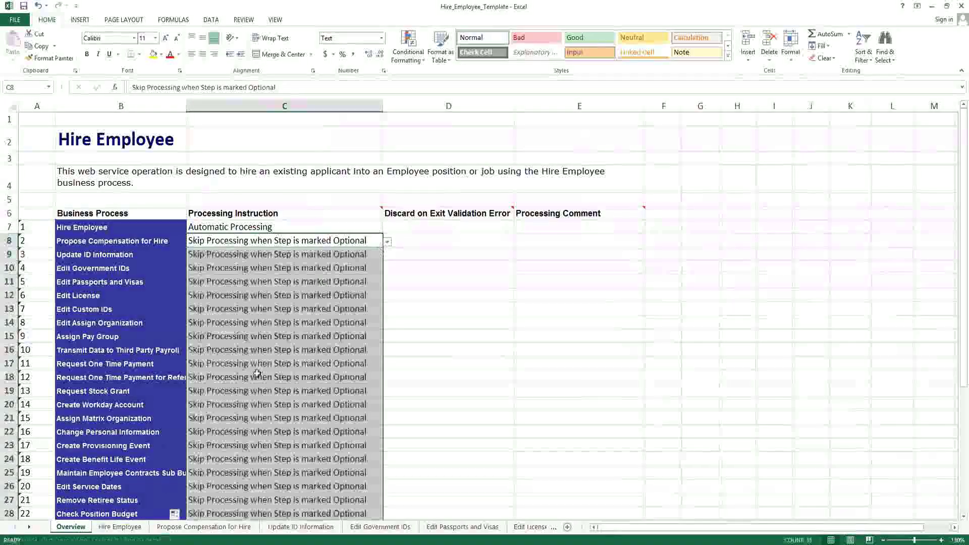
pyautogui.click(263, 295)
pyautogui.click(258, 254)
pyautogui.scroll(-1, 271, 354)
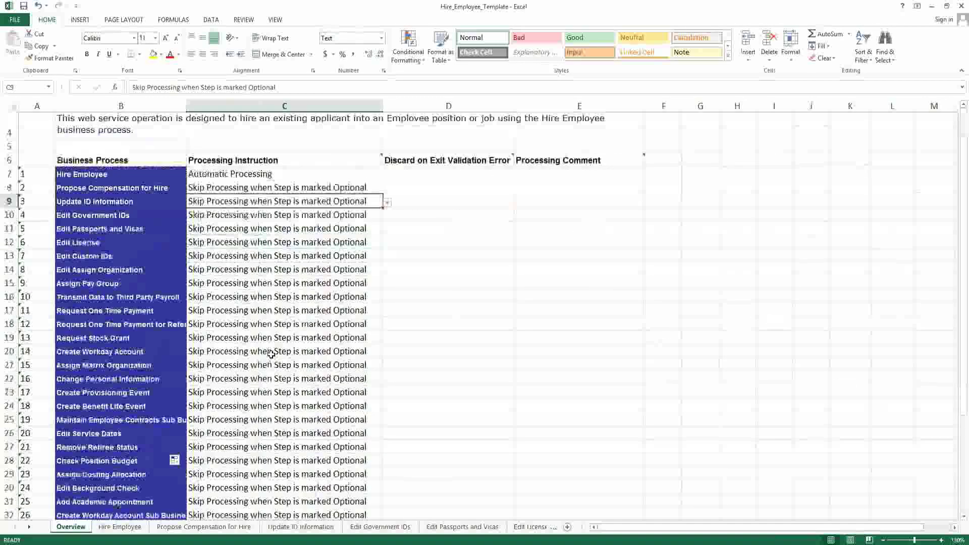
pyautogui.scroll(-9, 271, 354)
pyautogui.click(242, 268)
pyautogui.scroll(10, 250, 263)
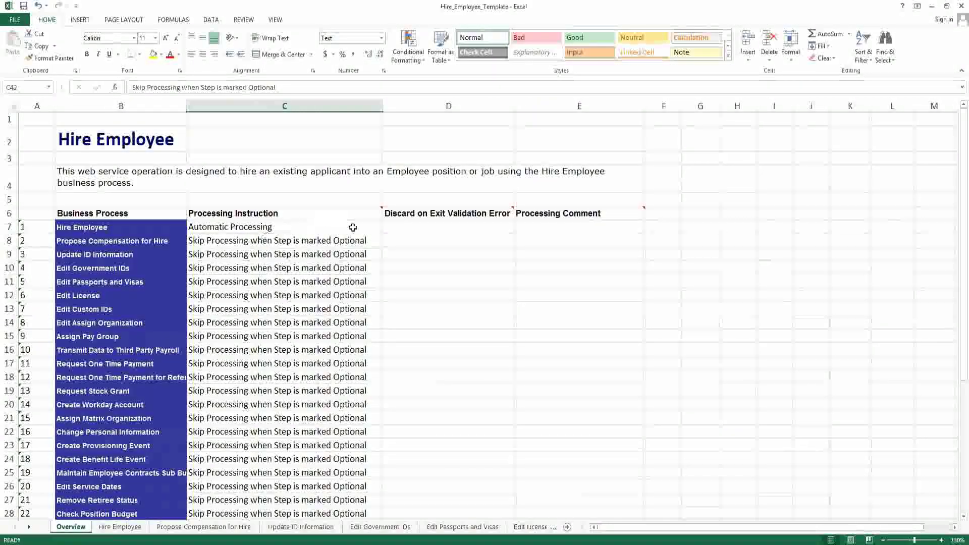
# View the comment on the Discard on Exit Validation Error header and the options available for Hire Employee, without choosing one
pyautogui.click(421, 228)
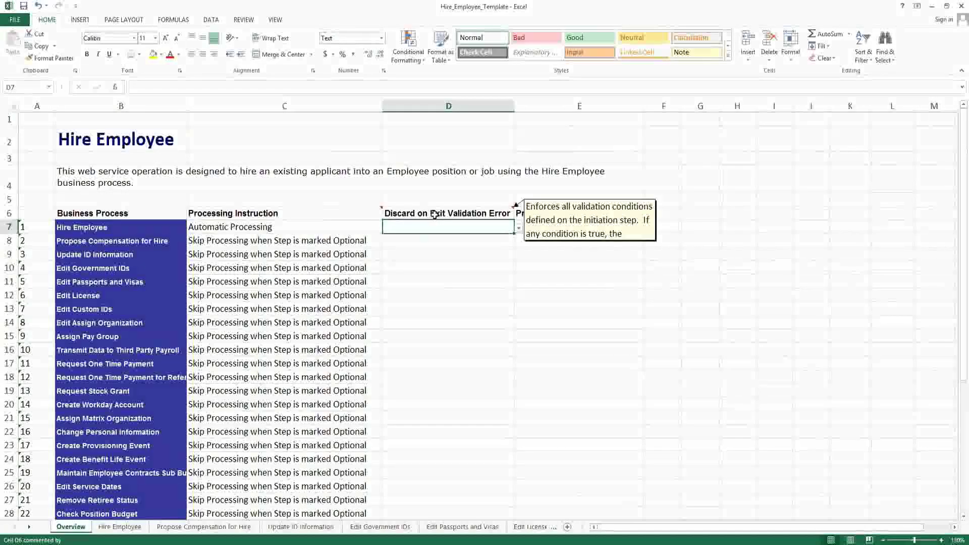
pyautogui.click(435, 215)
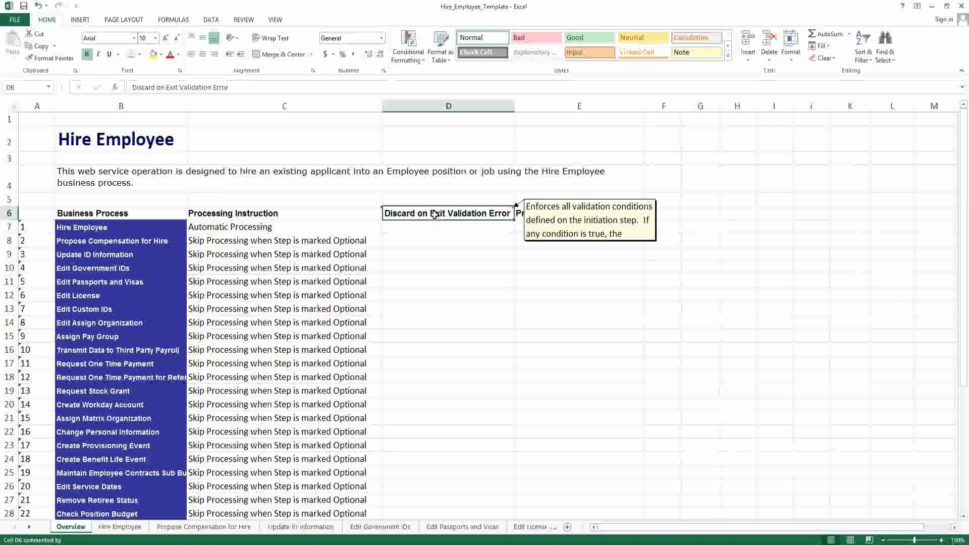
pyautogui.click(439, 227)
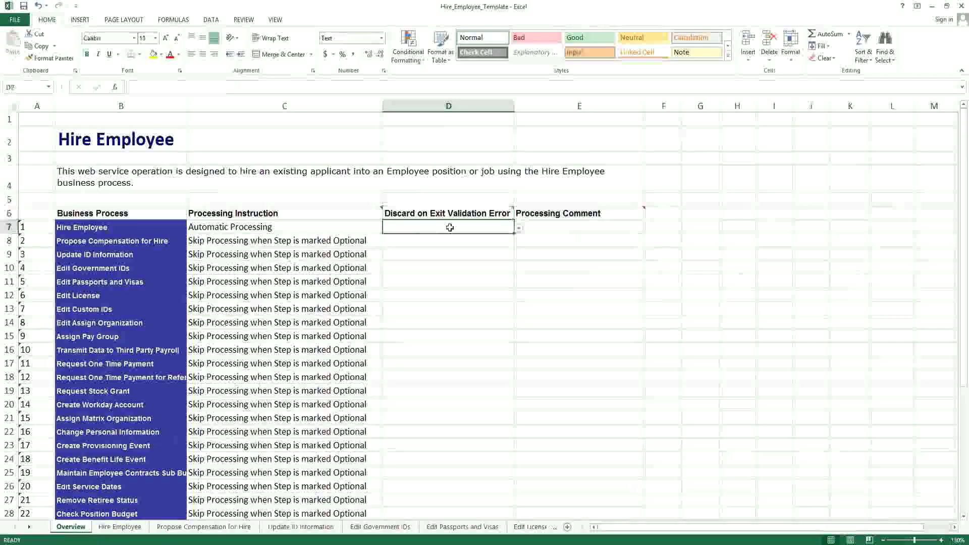
pyautogui.click(519, 228)
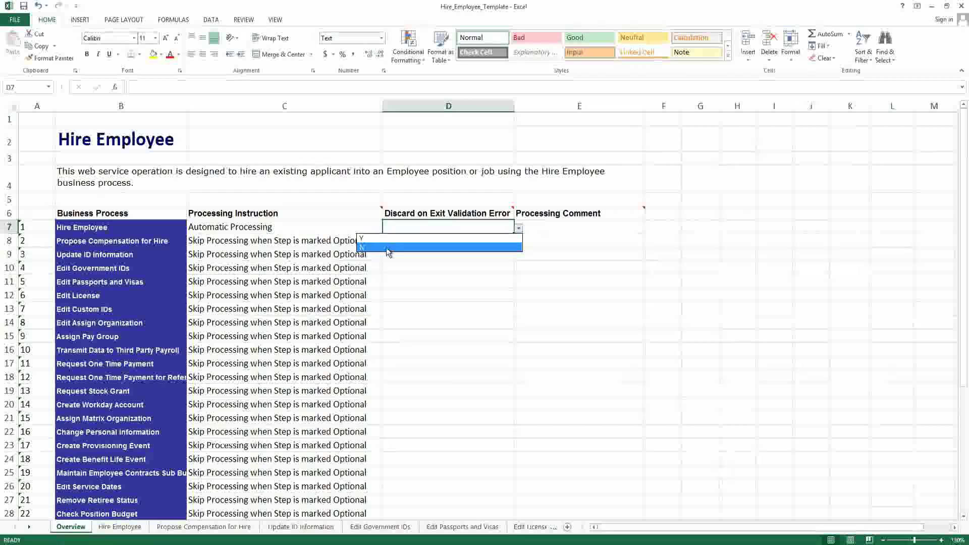
pyautogui.press('Escape')
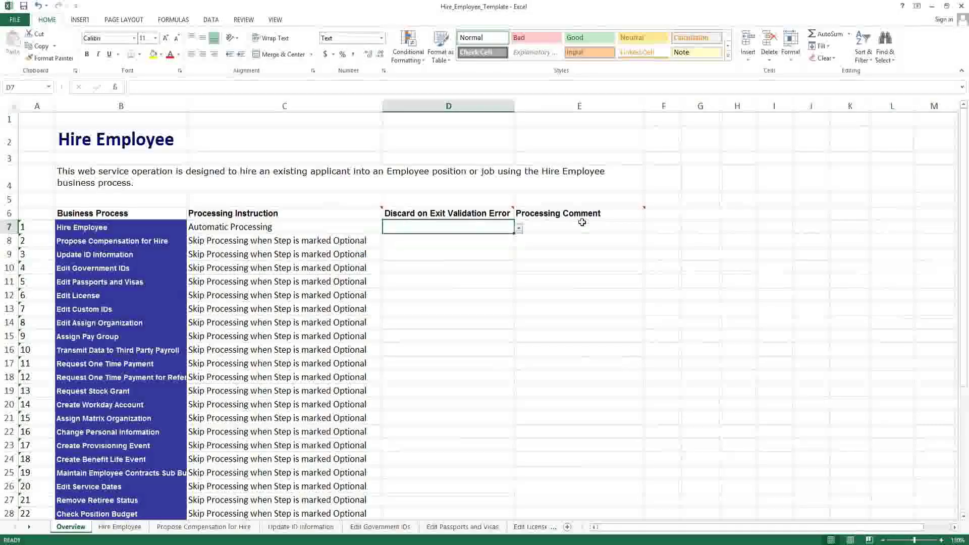
# Enter "Hired using an EIB Spreadsheet" as the Processing Comment for the Hire Employee business process
pyautogui.click(581, 235)
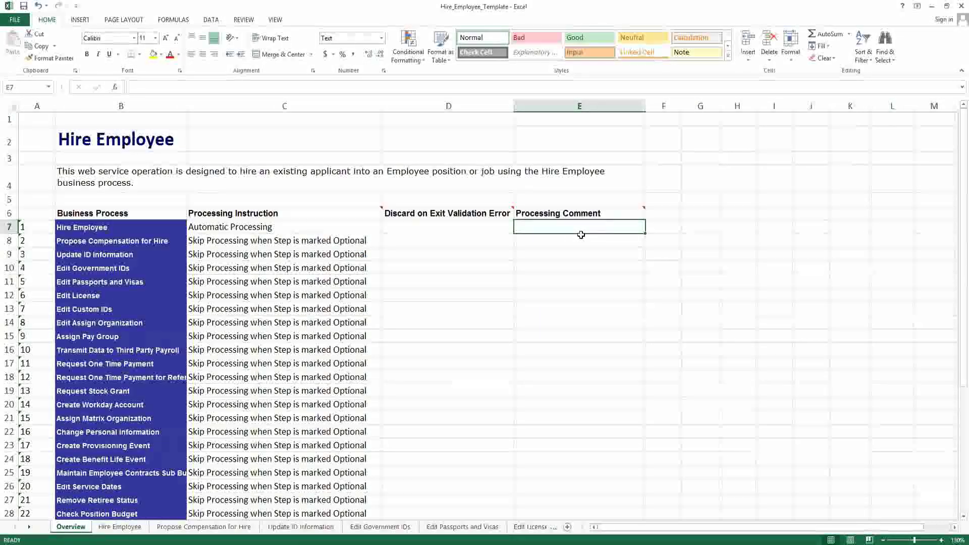
pyautogui.moveTo(594, 213)
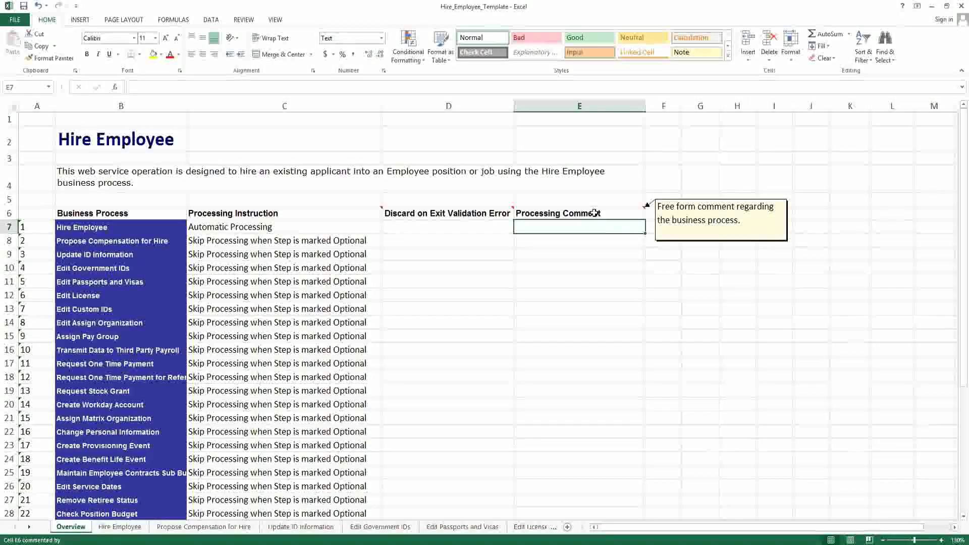
pyautogui.write('Hired using a')
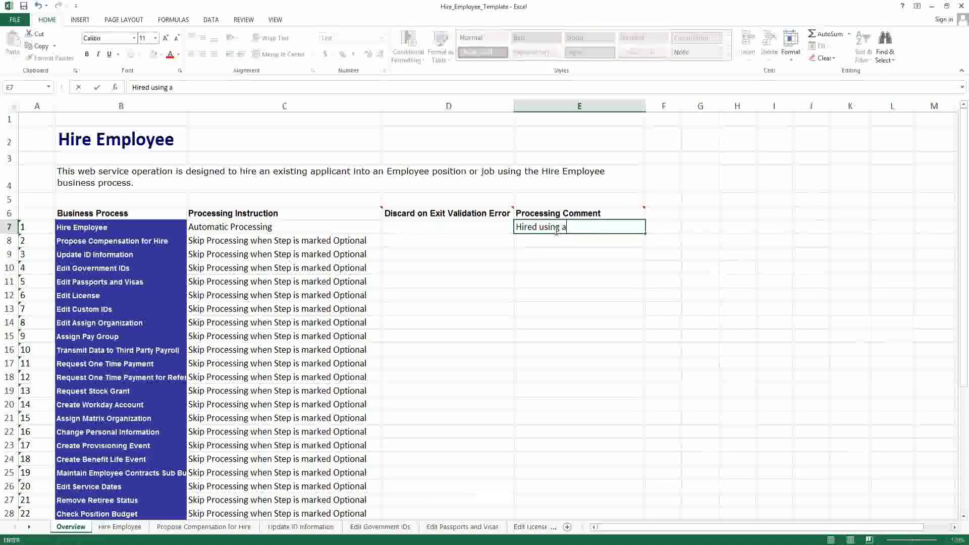
pyautogui.write('n EIB Spre')
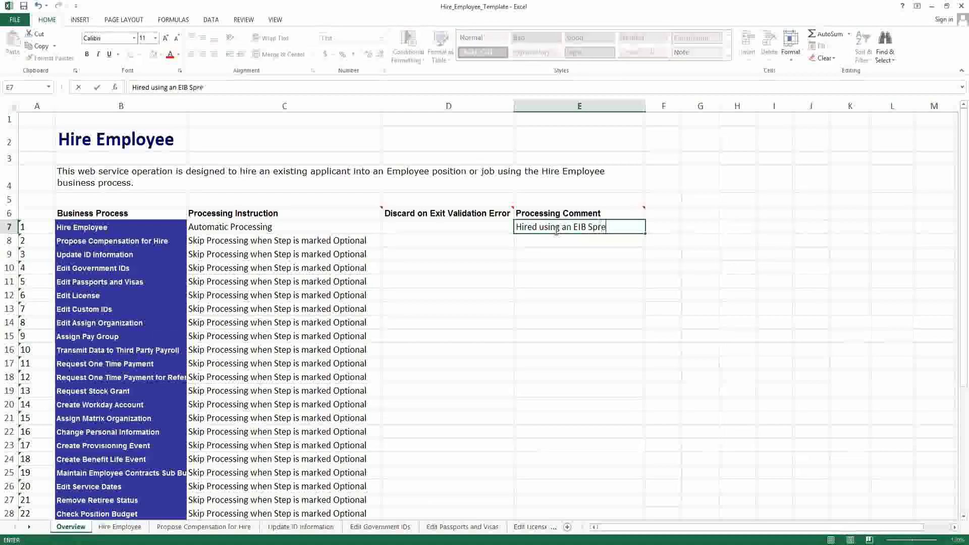
pyautogui.write('adsheet')
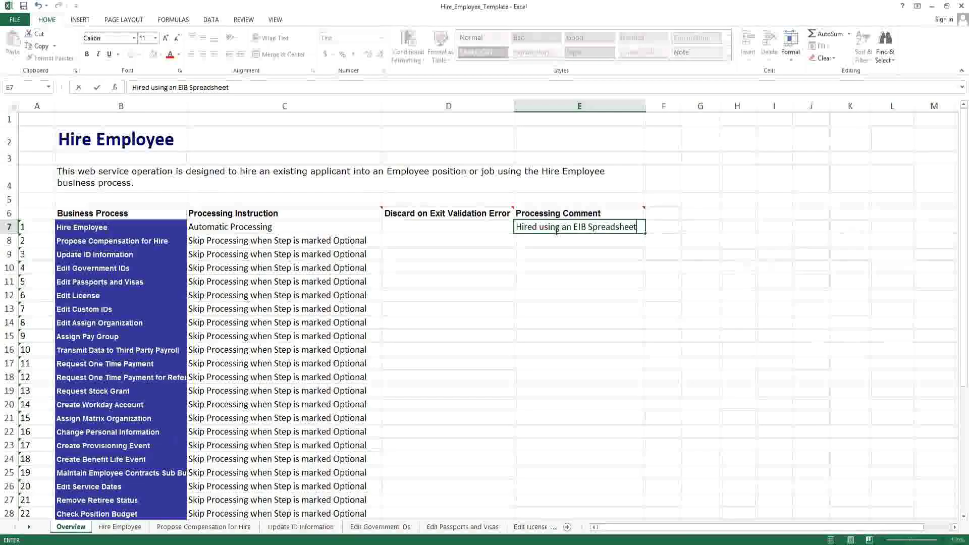
pyautogui.click(672, 226)
pyautogui.click(631, 230)
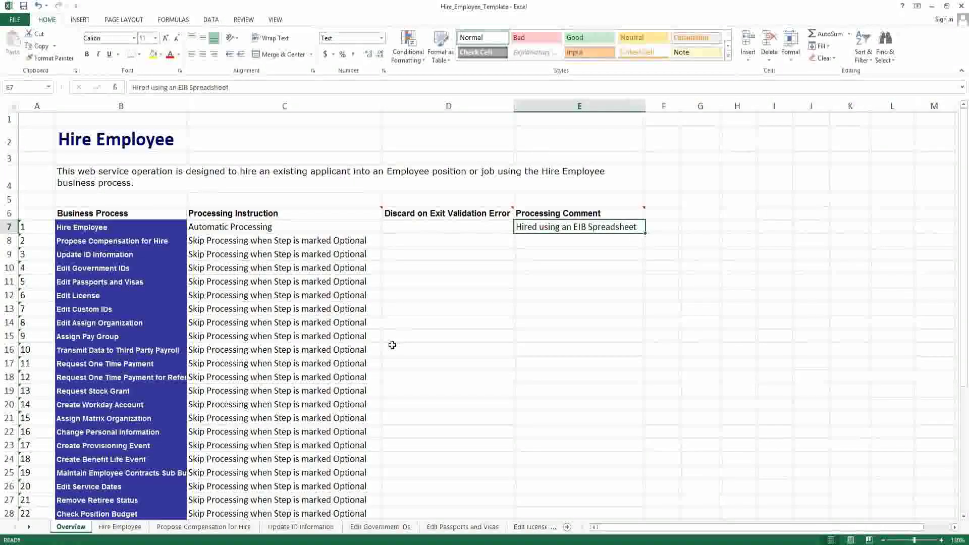
# On the Hire Employee sheet, widen the Spreadsheet Key column and select its first data cell
pyautogui.click(117, 528)
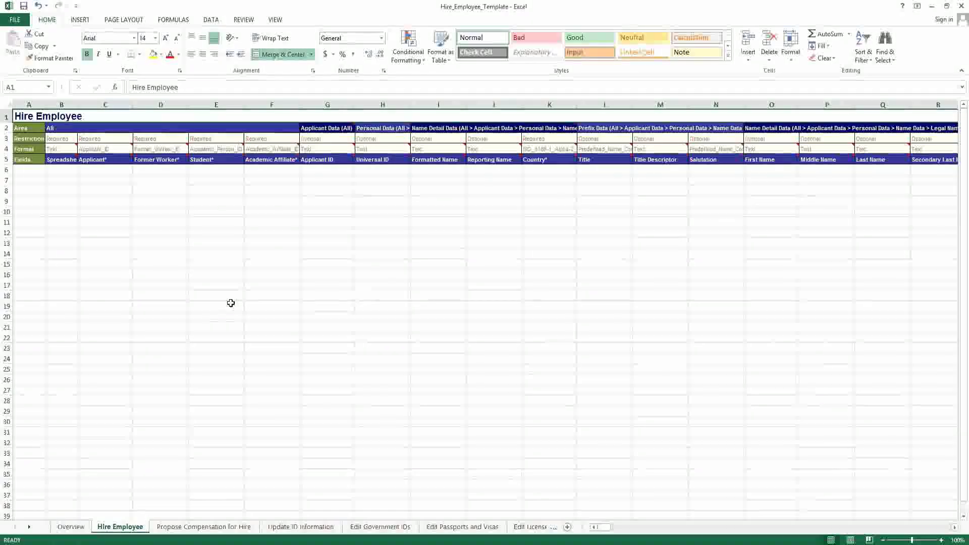
pyautogui.keyDown('ctrl'); pyautogui.scroll(2, 230, 303); pyautogui.keyUp('ctrl')
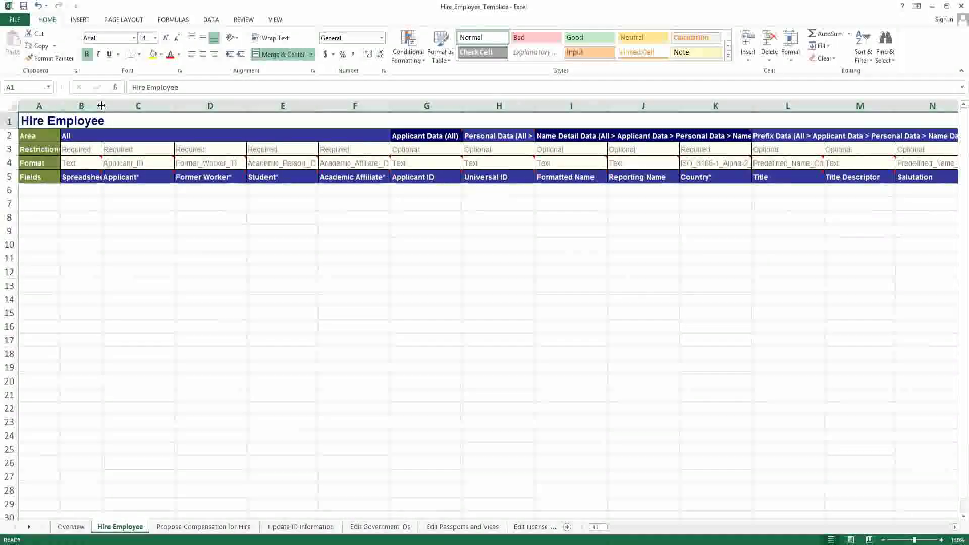
pyautogui.moveTo(101, 106); pyautogui.dragTo(121, 106)
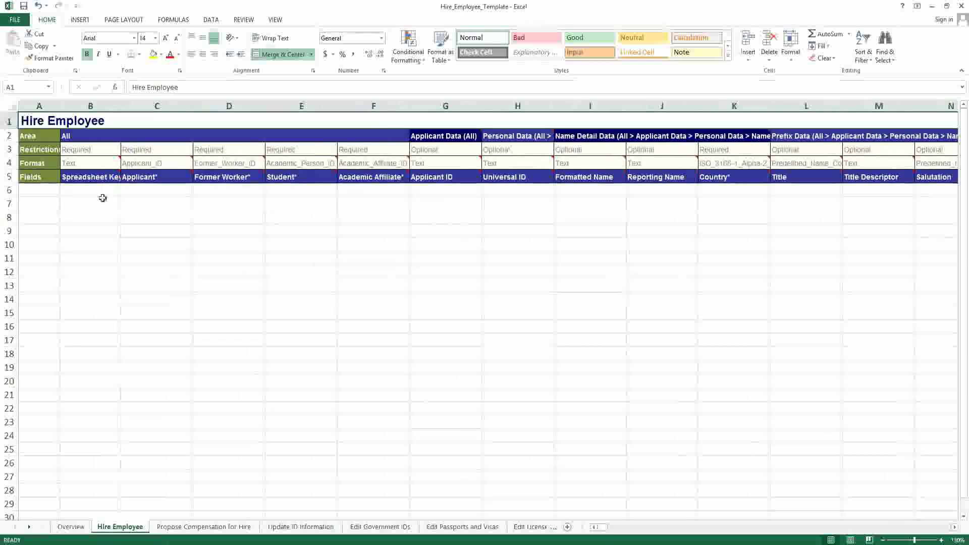
pyautogui.click(101, 177)
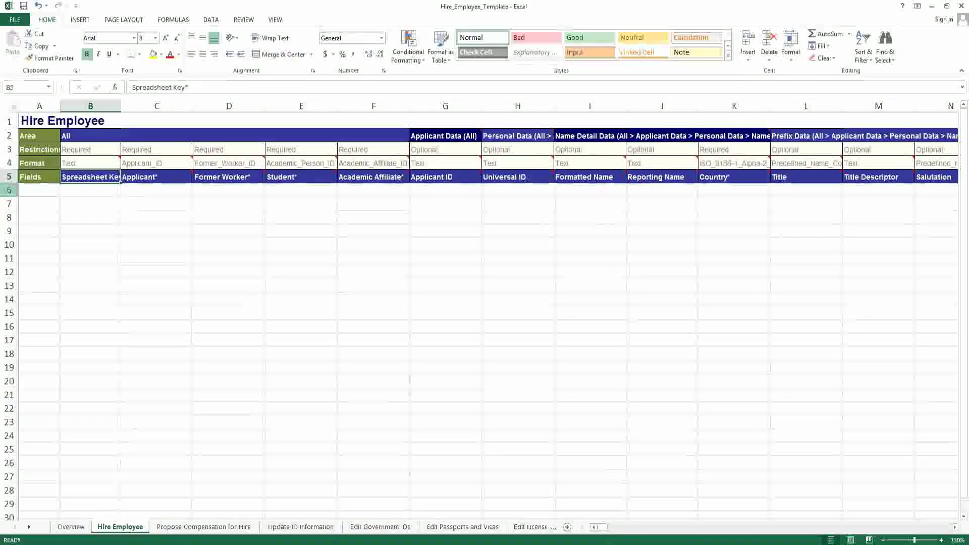
pyautogui.click(93, 191)
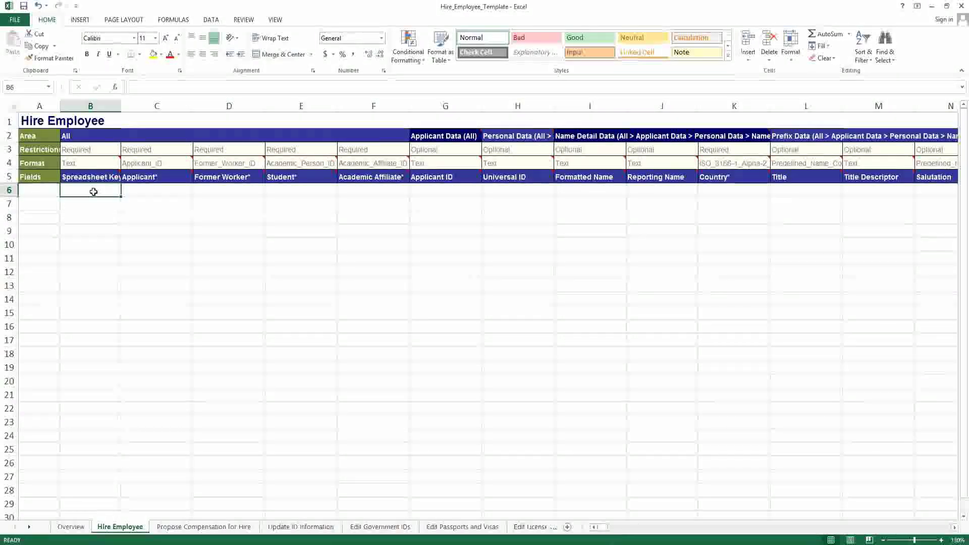
# Look at the Spreadsheet Key column on the Propose Compensation for Hire sheet, then return to the Hire Employee sheet
pyautogui.click(204, 526)
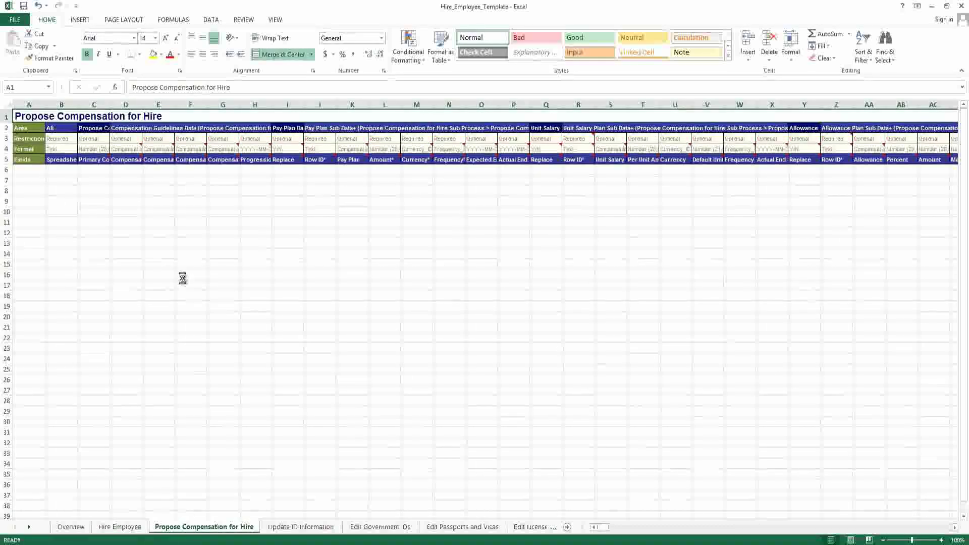
pyautogui.keyDown('ctrl'); pyautogui.scroll(2, 182, 279); pyautogui.keyUp('ctrl')
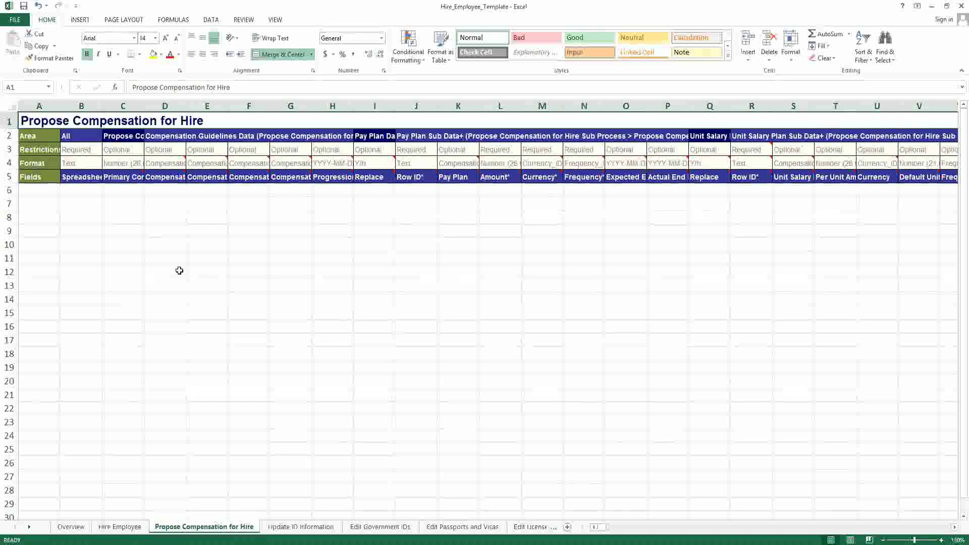
pyautogui.click(87, 190)
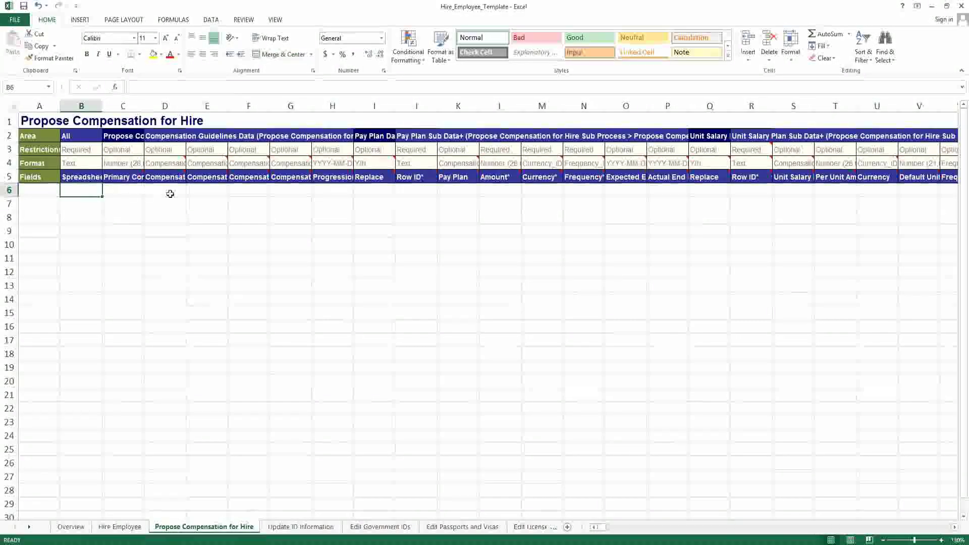
pyautogui.click(119, 527)
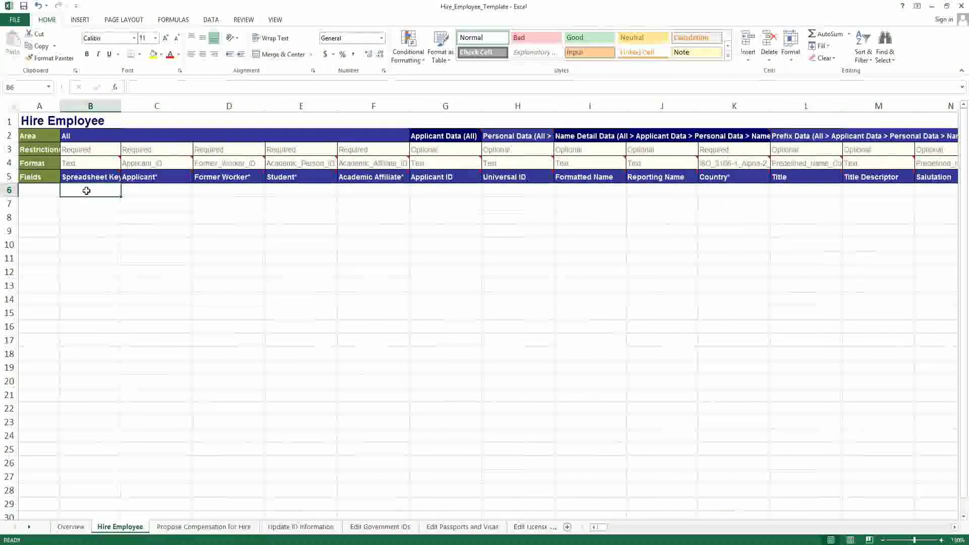